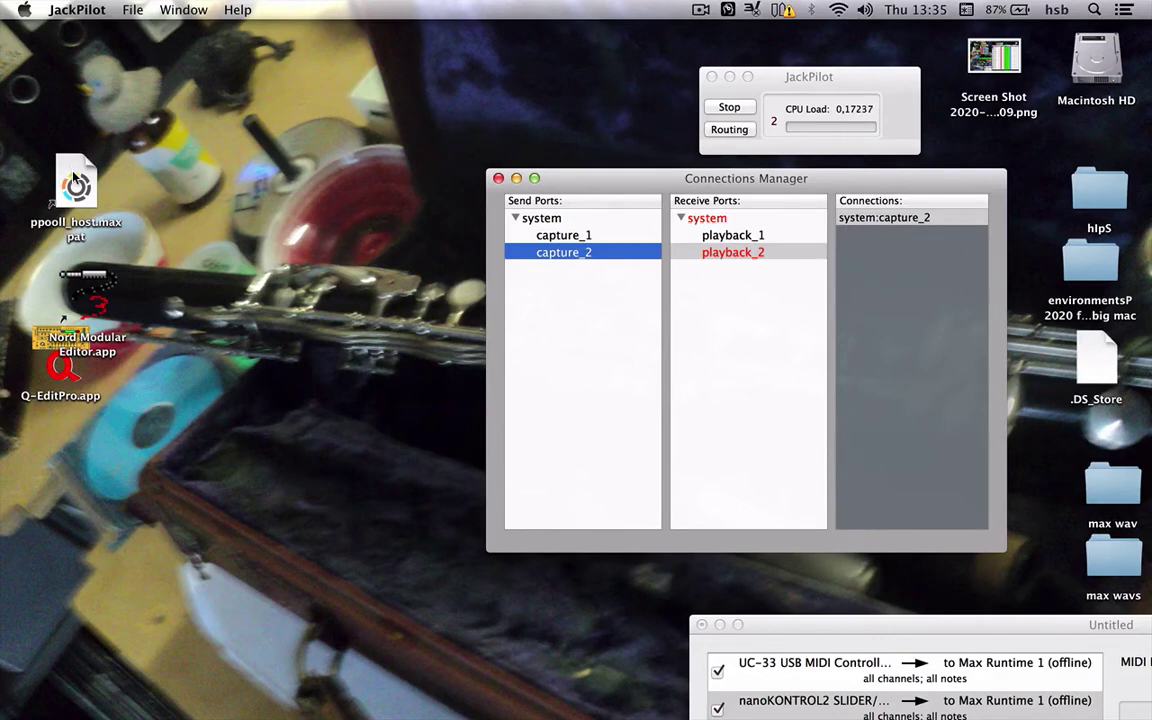
- Open ppooll_host.maxpat in Max Runtime and dismiss the new ppooll version notice
click(73, 177)
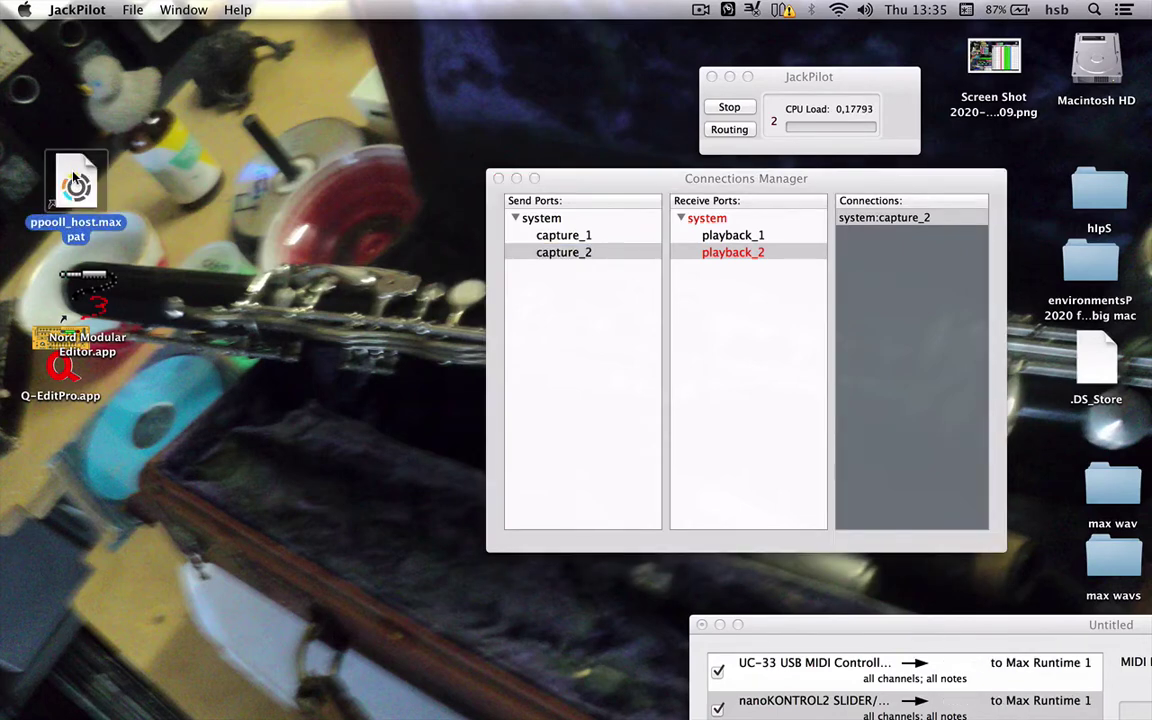
double_click(73, 177)
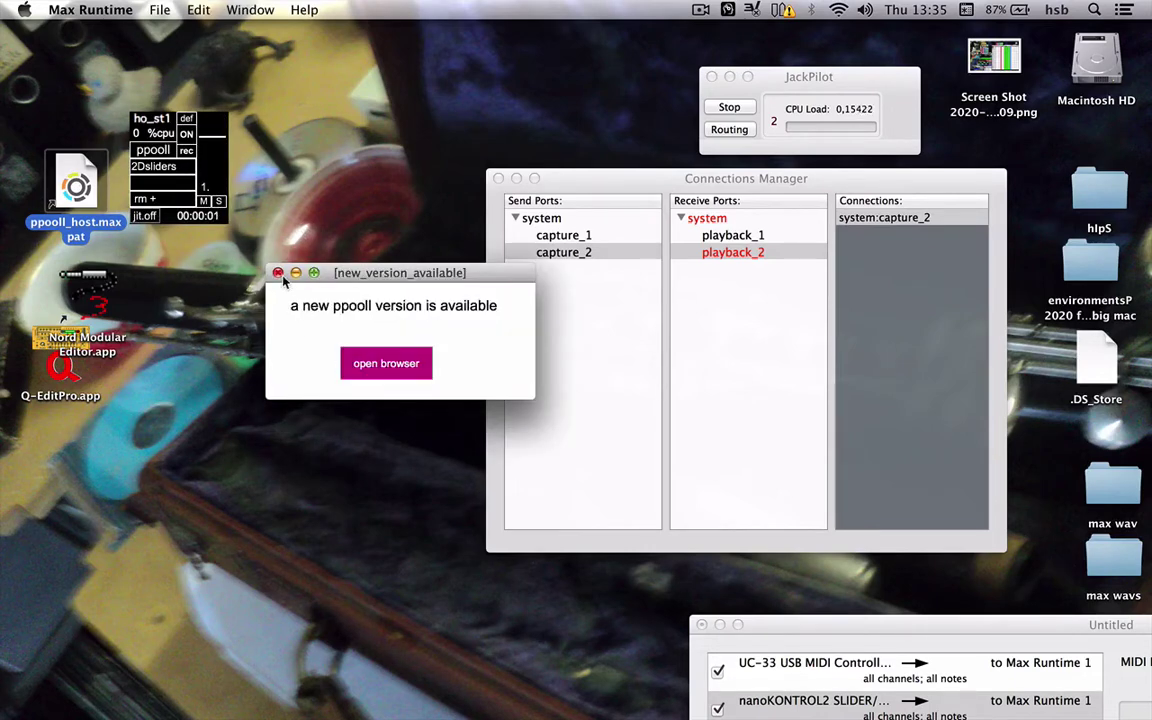
click(278, 274)
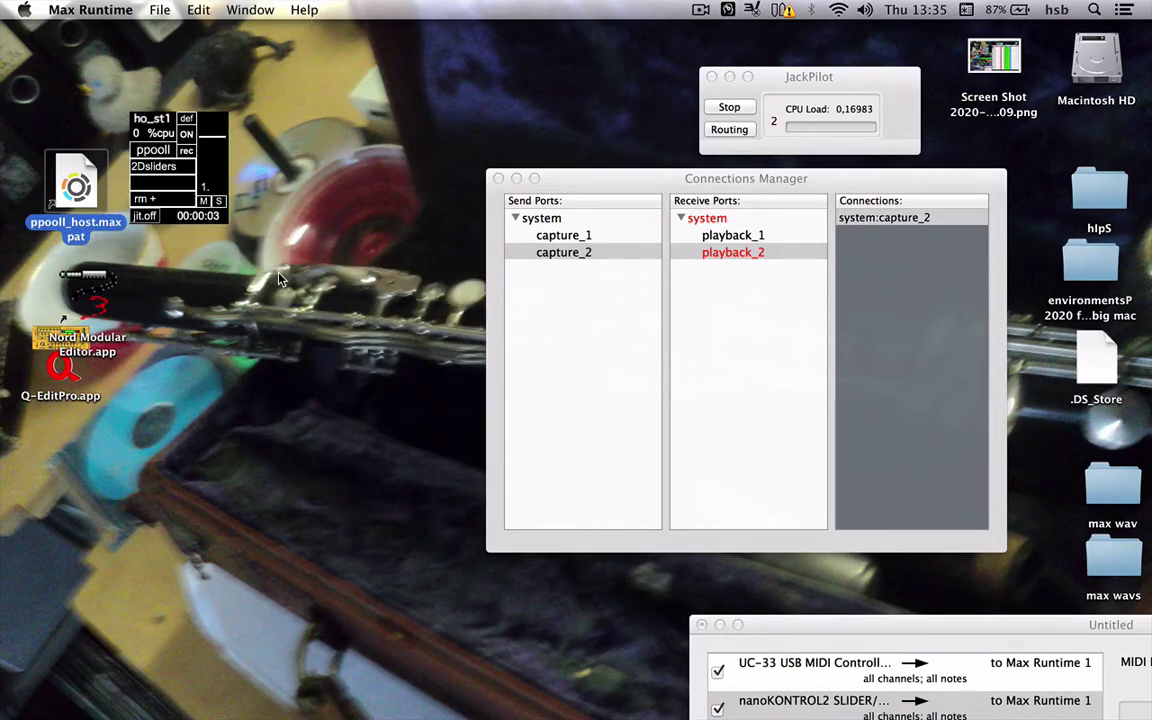
- Turn Max Runtime audio On through JackRouter in dsp(audio_settings), then close Audio Status
click(167, 119)
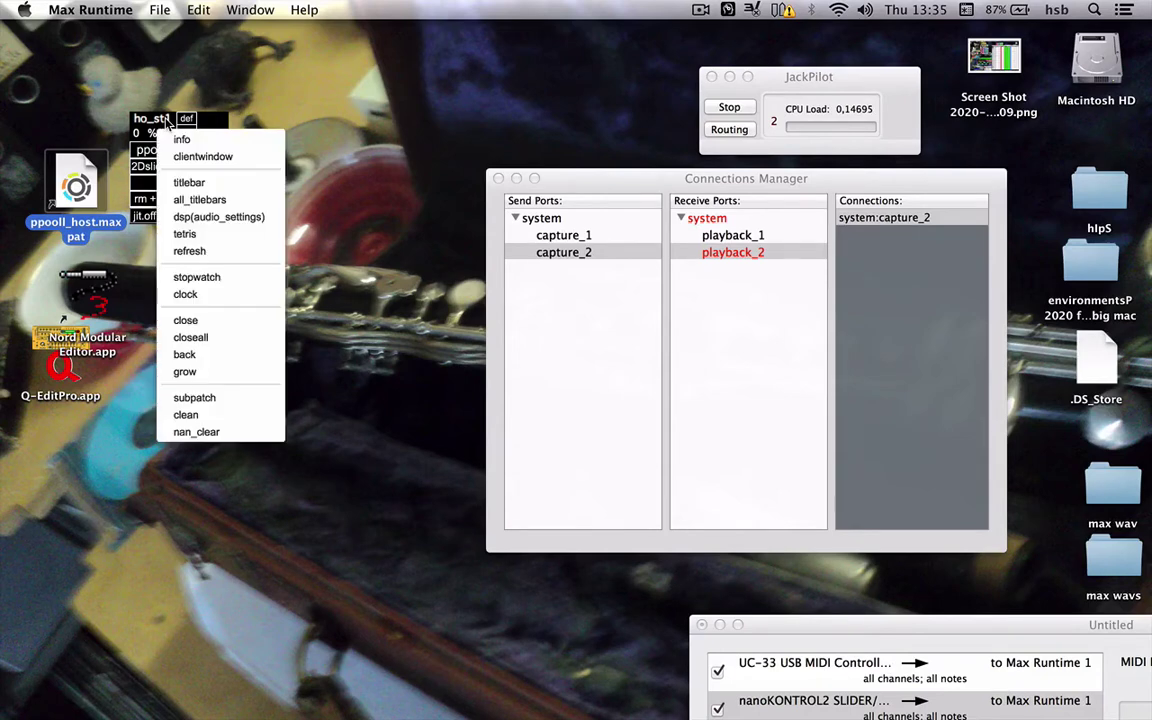
click(195, 218)
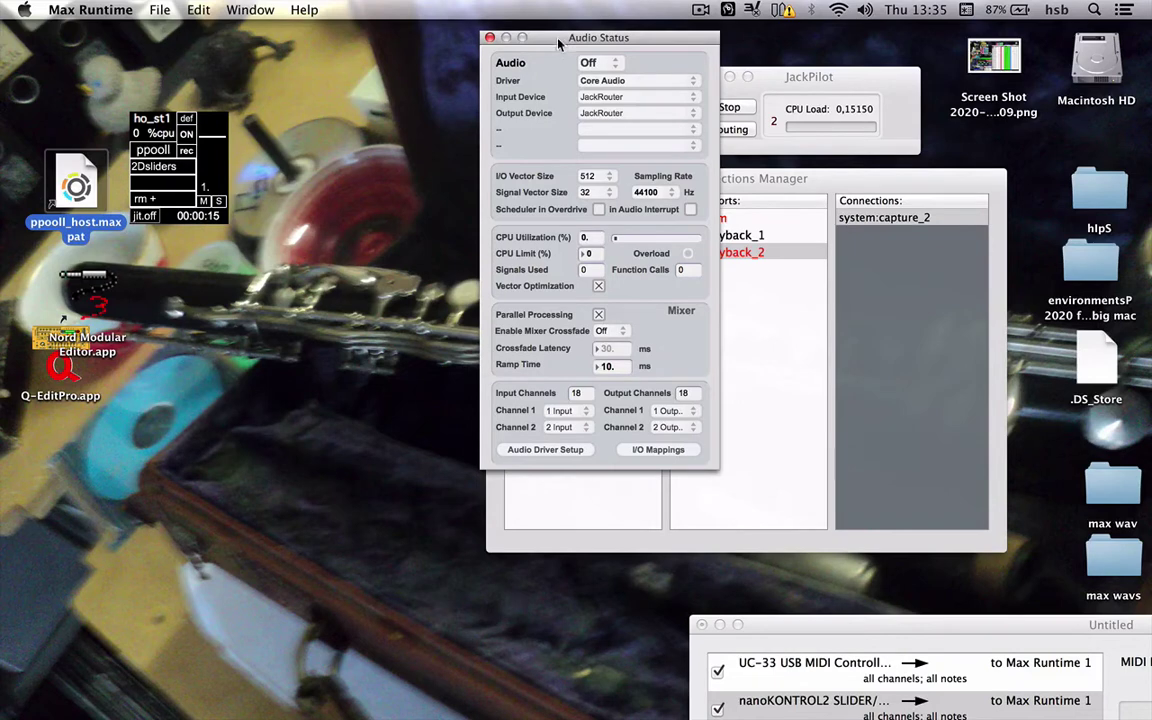
drag(560, 47, 352, 205)
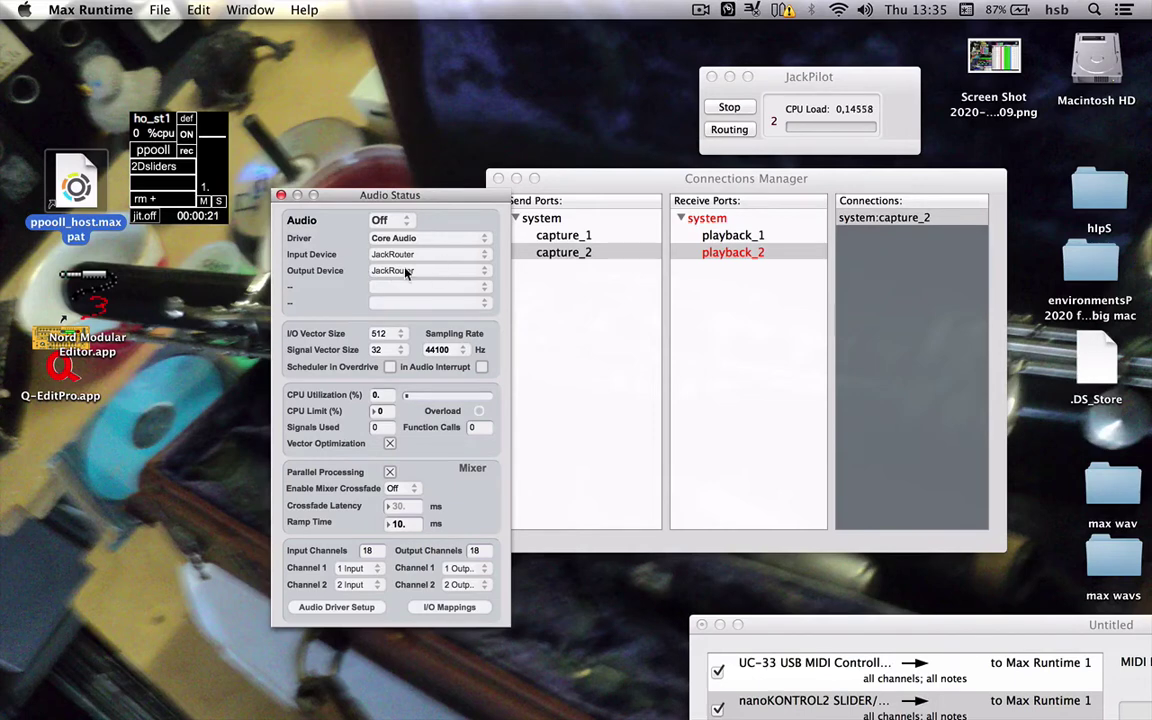
click(400, 221)
click(399, 259)
click(188, 136)
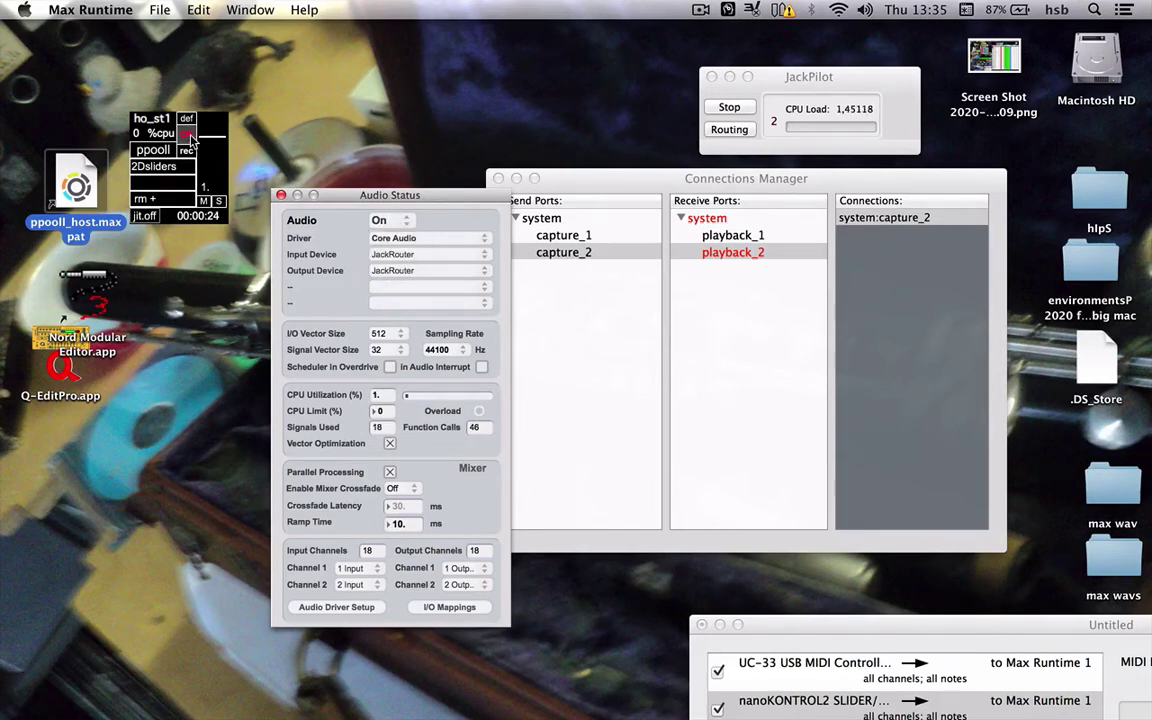
click(281, 196)
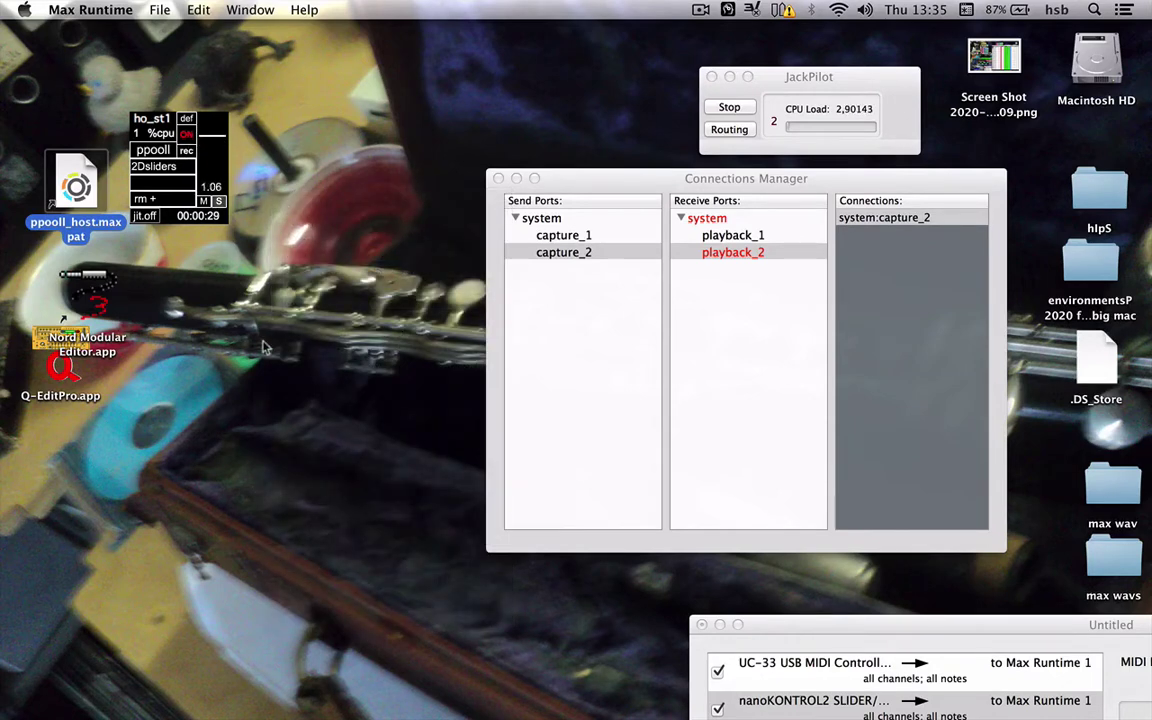
- Expand Max Runtime's JACK send ports and confirm out1 feeds system playback_1
click(535, 413)
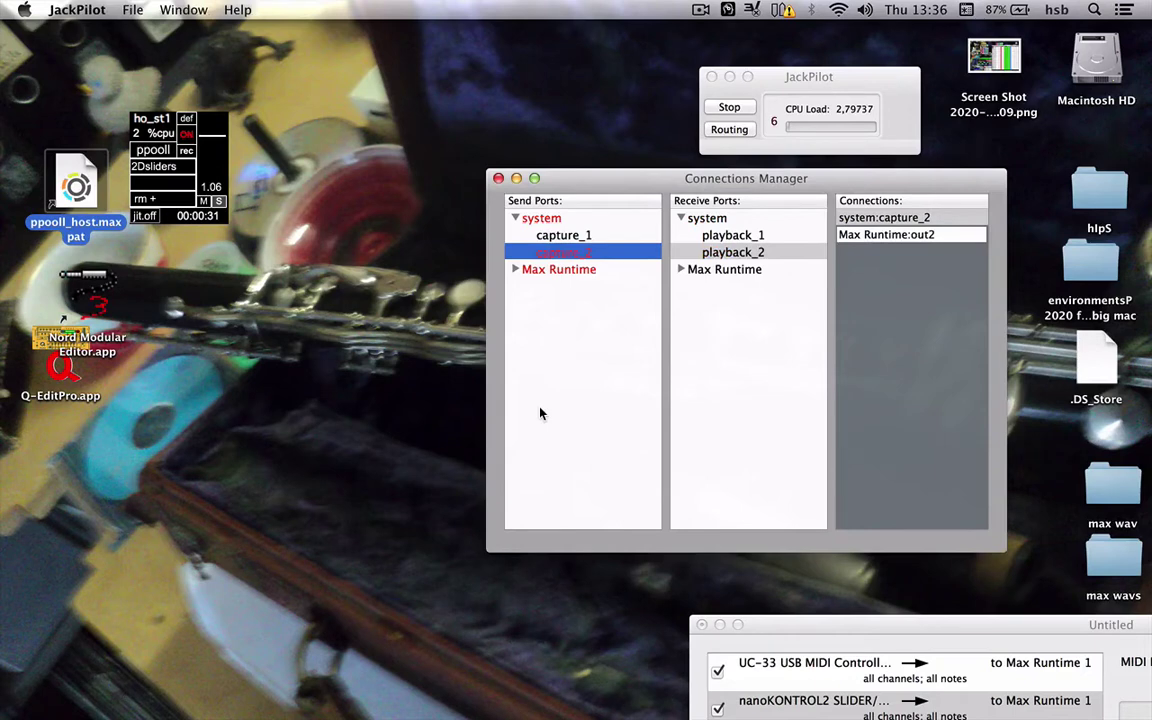
click(513, 270)
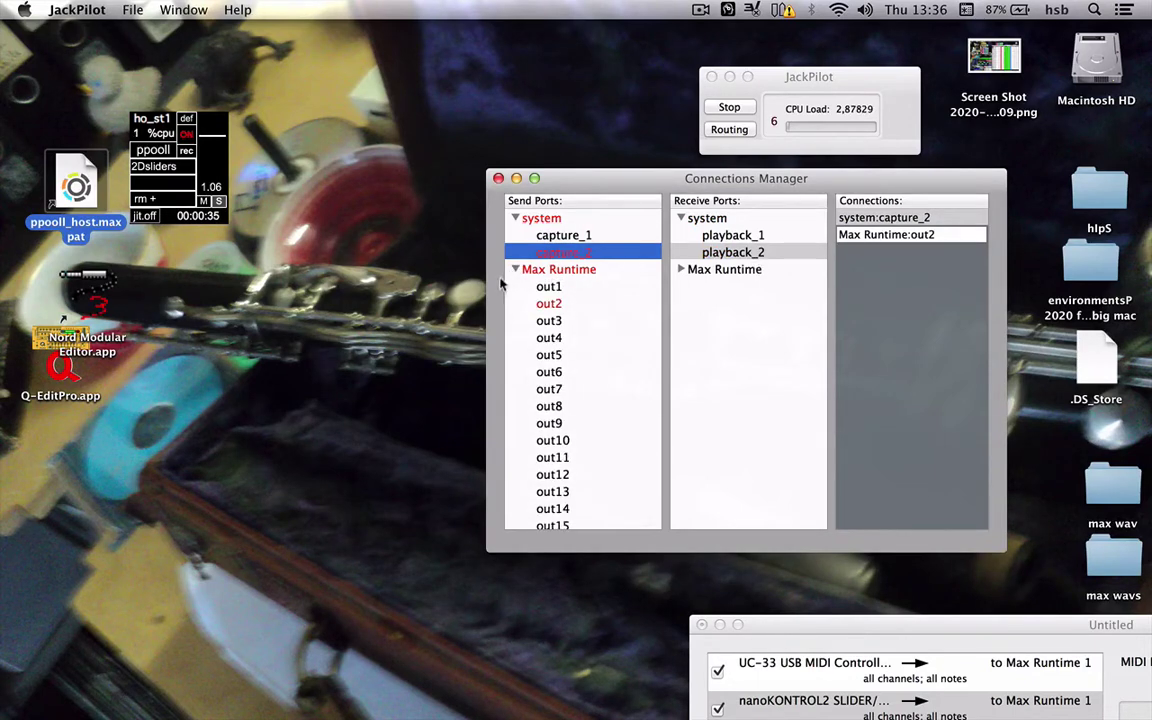
click(548, 288)
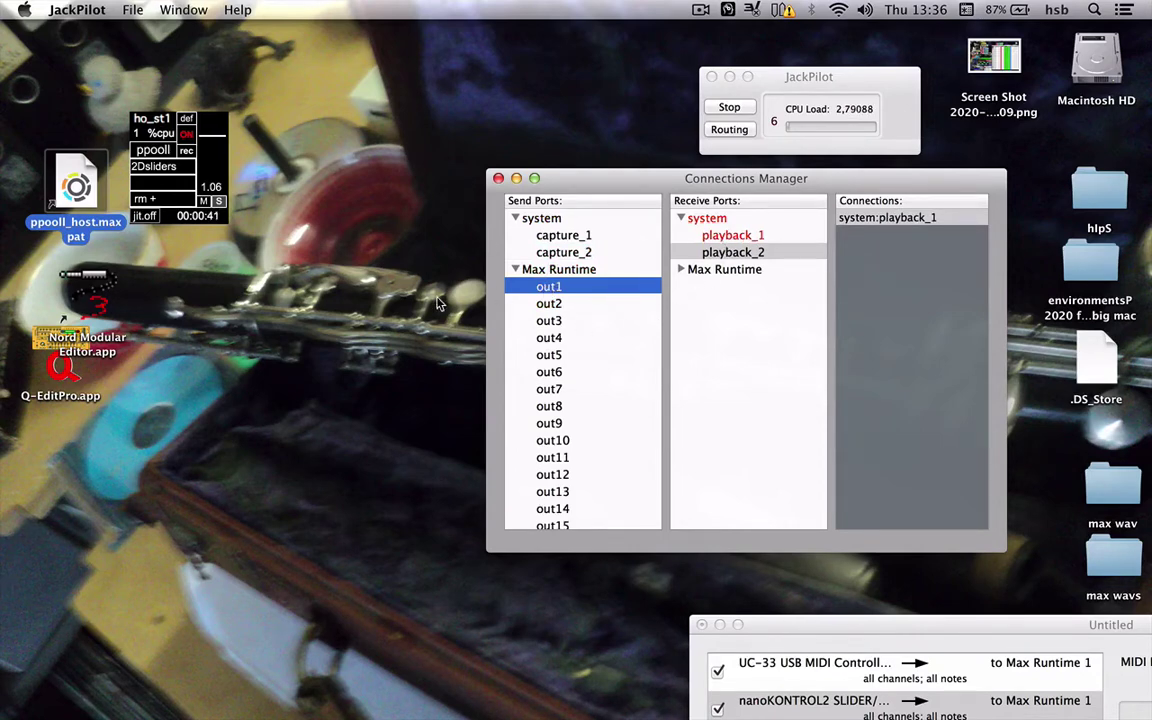
- Load the sinus module into ho_st1 and nudge its volume up to about 0.028
click(160, 172)
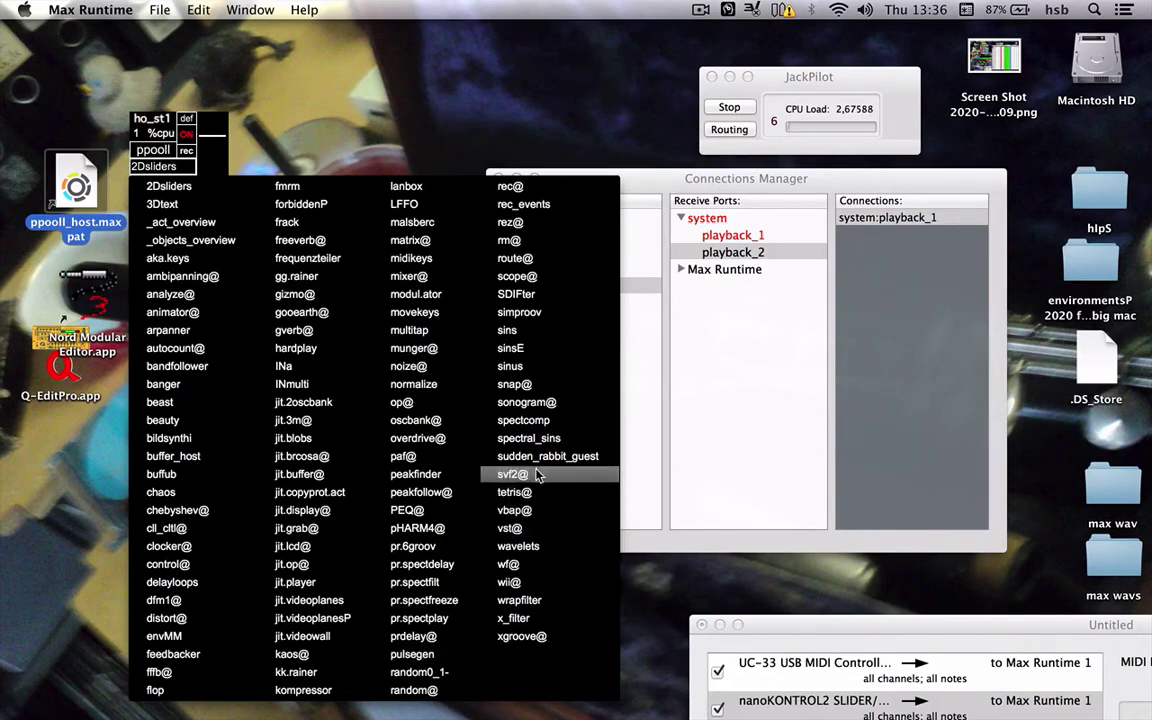
click(532, 368)
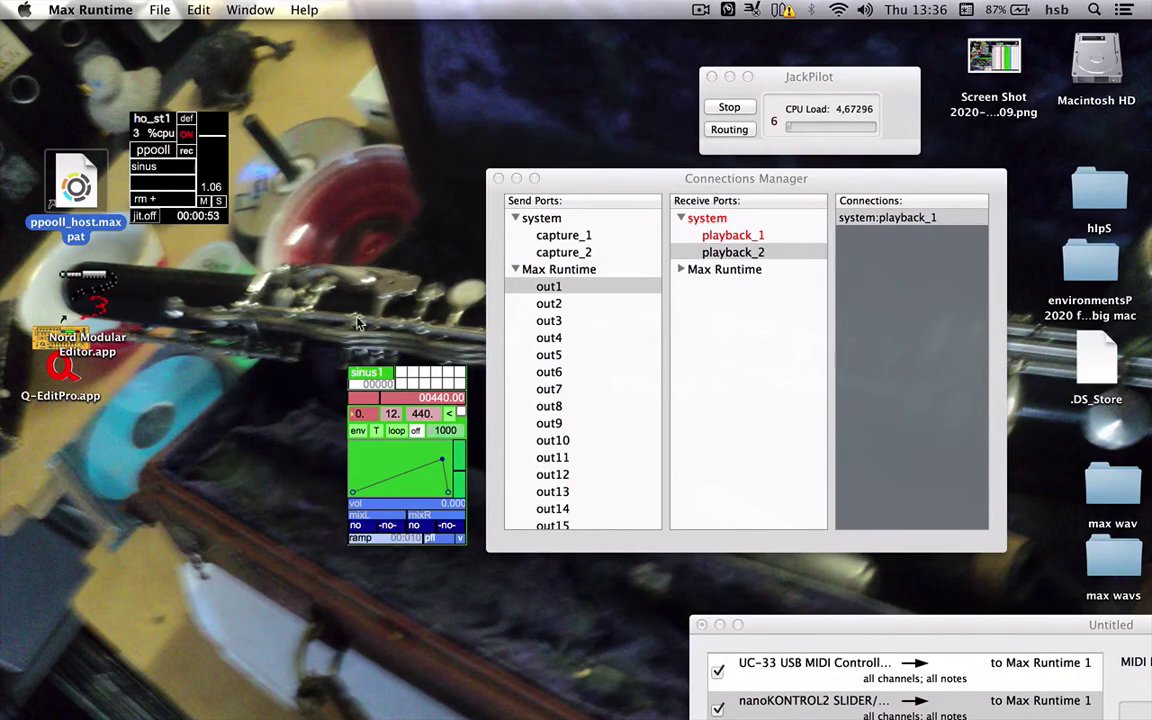
drag(367, 506, 372, 506)
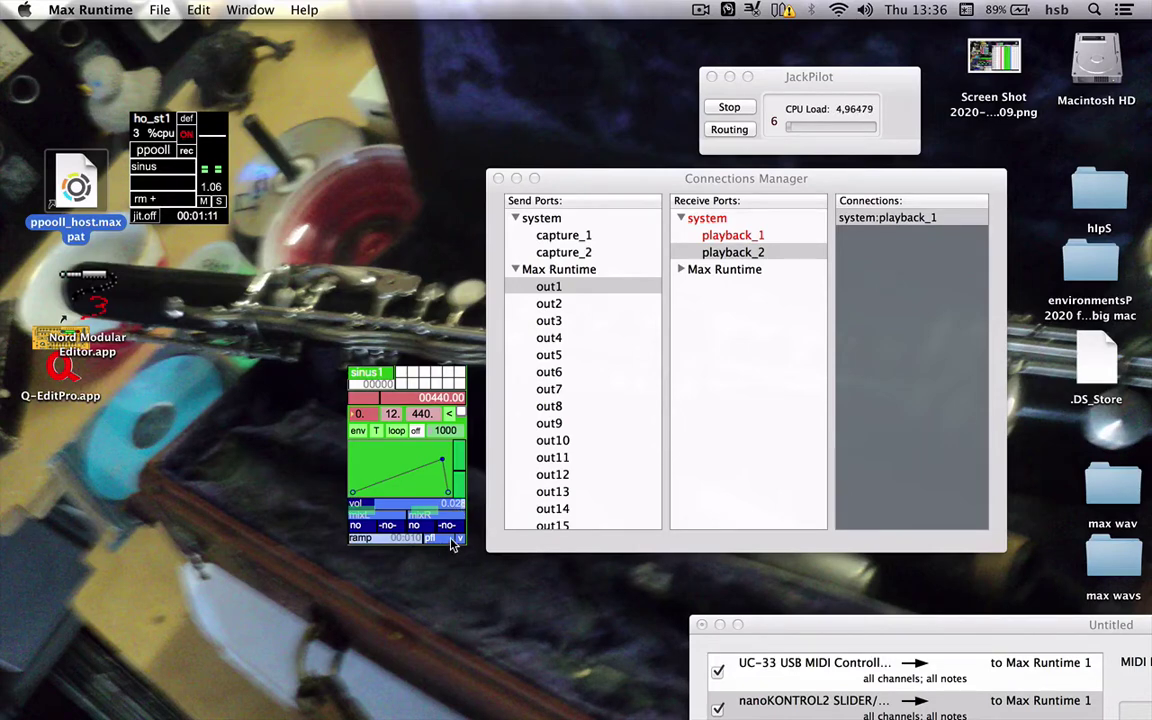
- Mix sinus1 into ho_st1, sending its left channel to out3 and right to out4
click(357, 525)
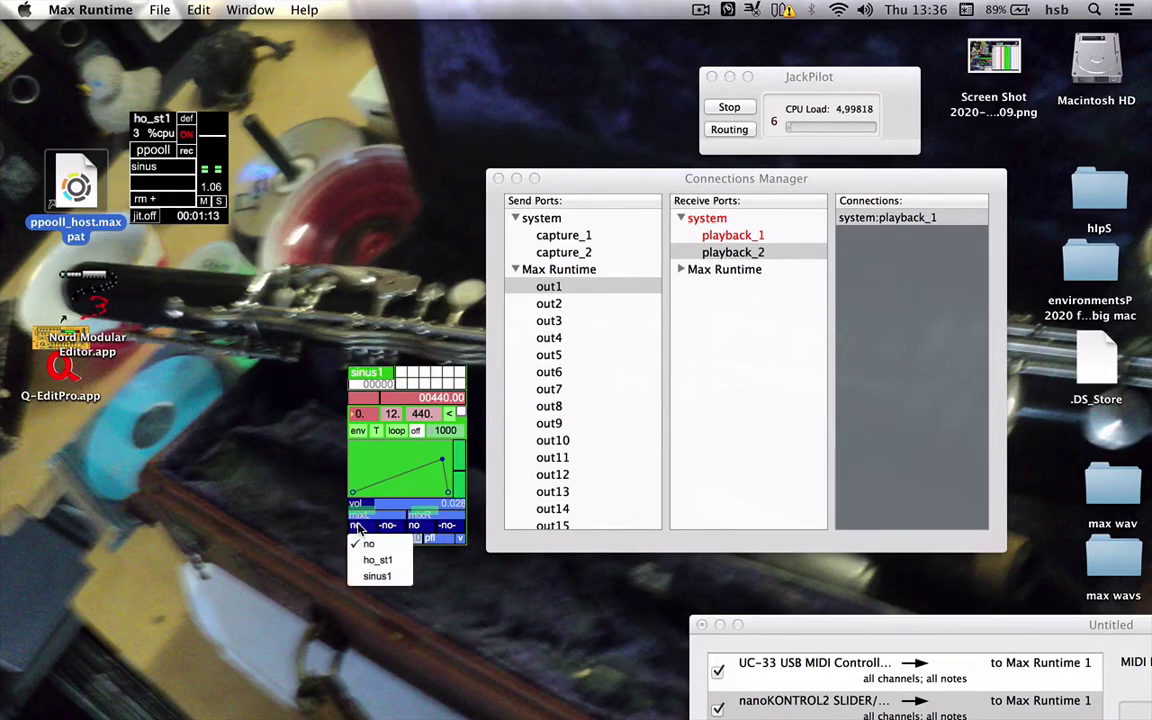
click(372, 559)
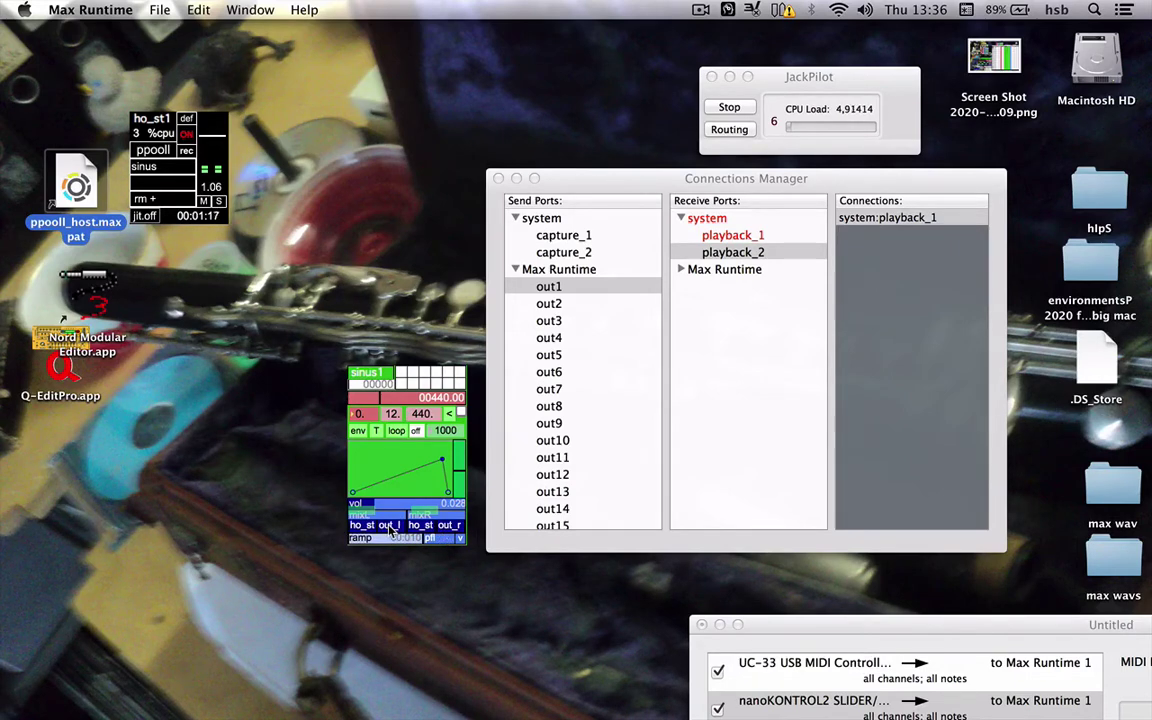
click(391, 527)
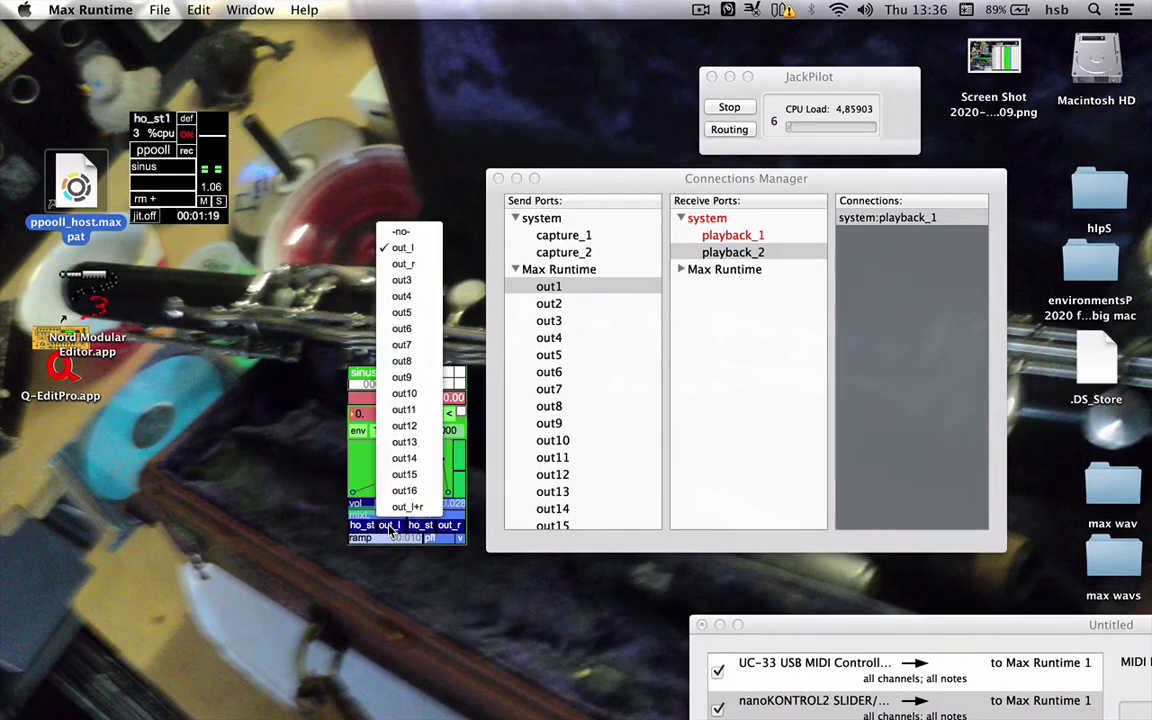
click(403, 282)
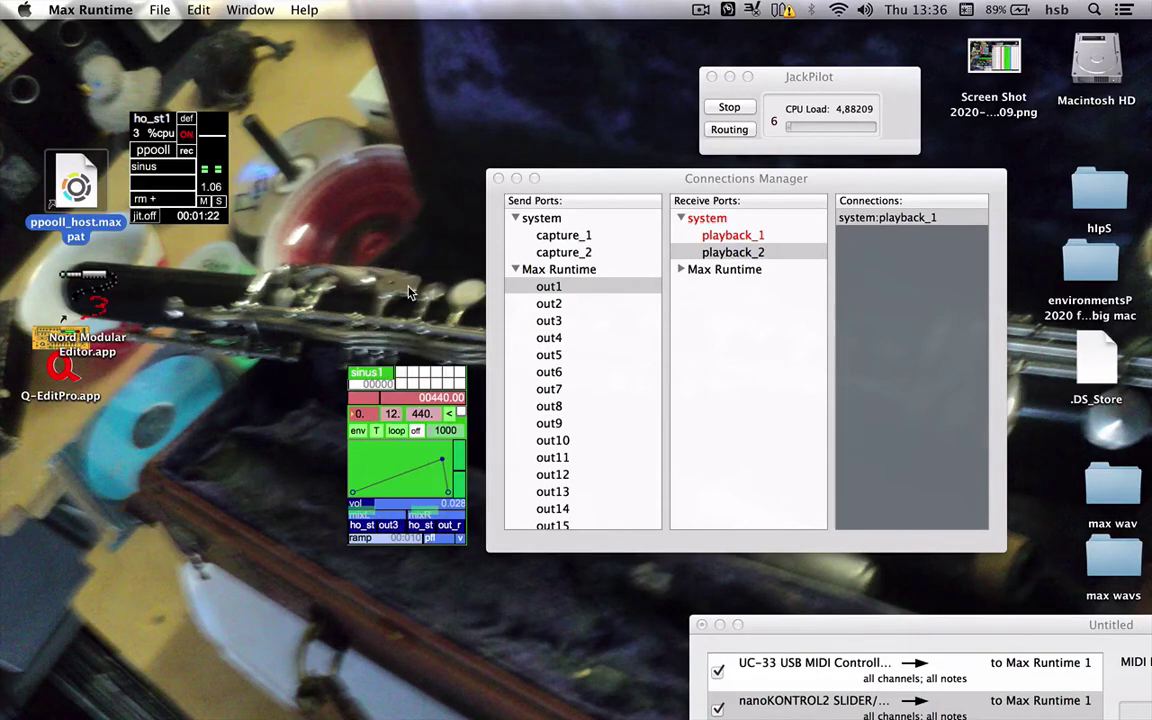
click(447, 525)
click(462, 296)
- Inspect the current connections of Max Runtime out1, out2 and system playback_2
click(725, 235)
click(548, 286)
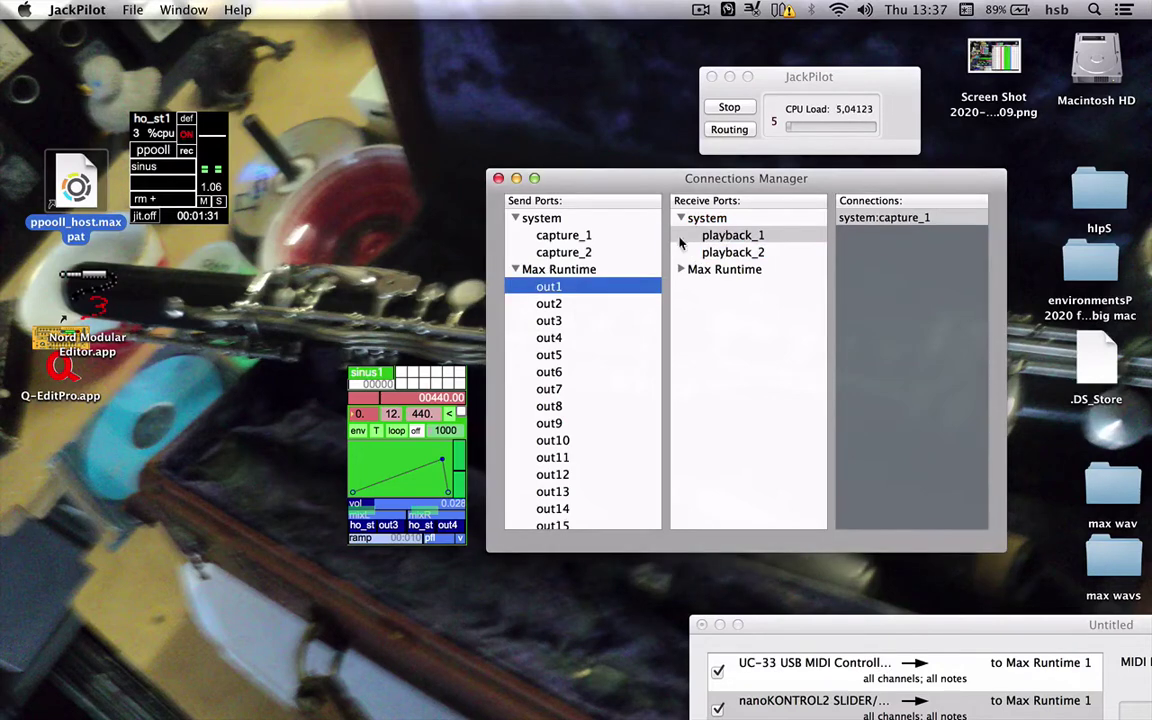
click(548, 303)
click(733, 252)
click(555, 303)
- Connect Max Runtime out3 to system playback_1 and out4 to playback_2
click(548, 321)
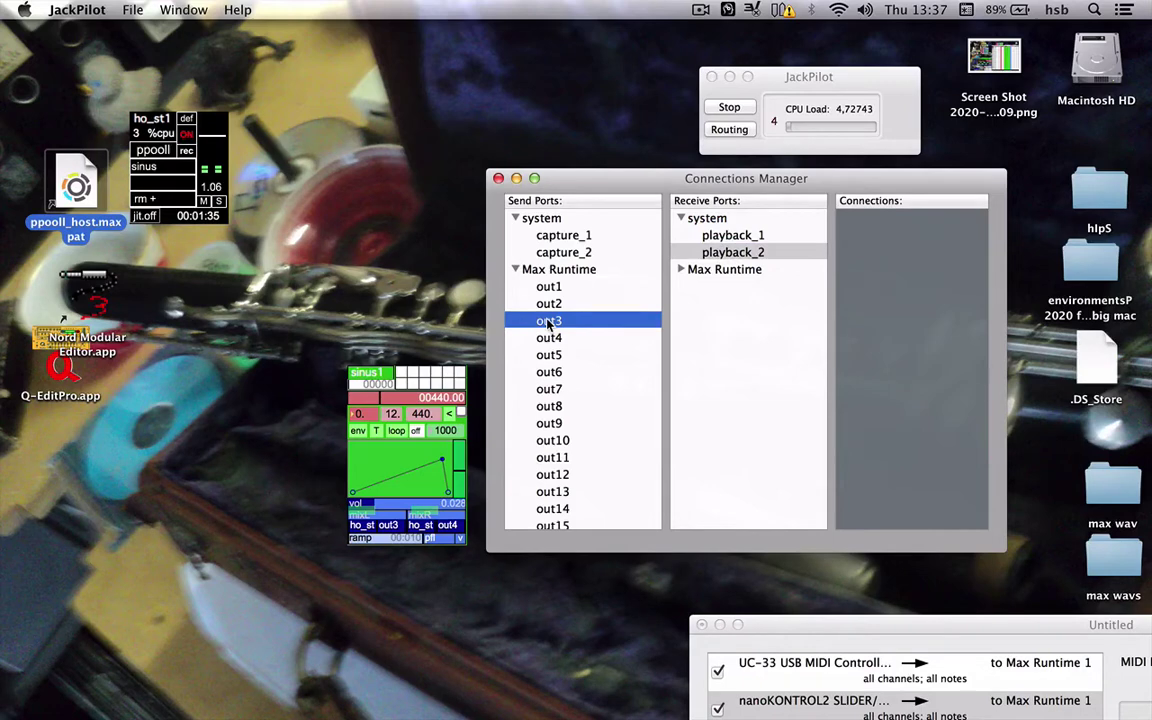
click(731, 234)
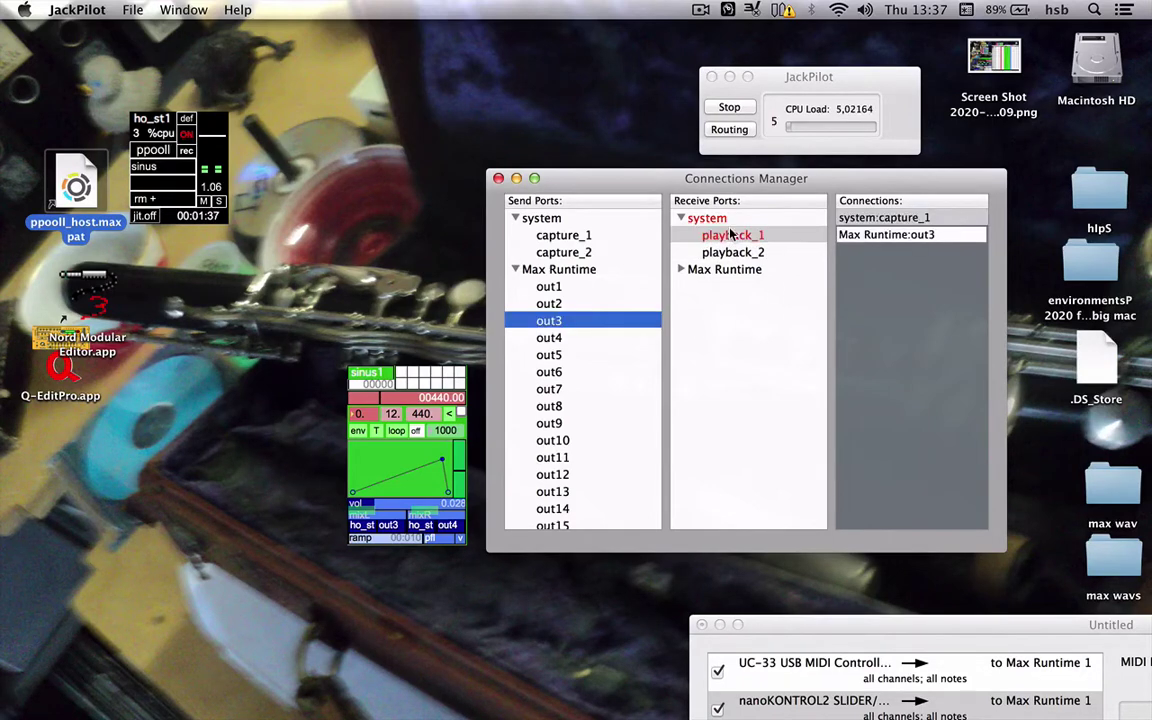
click(549, 340)
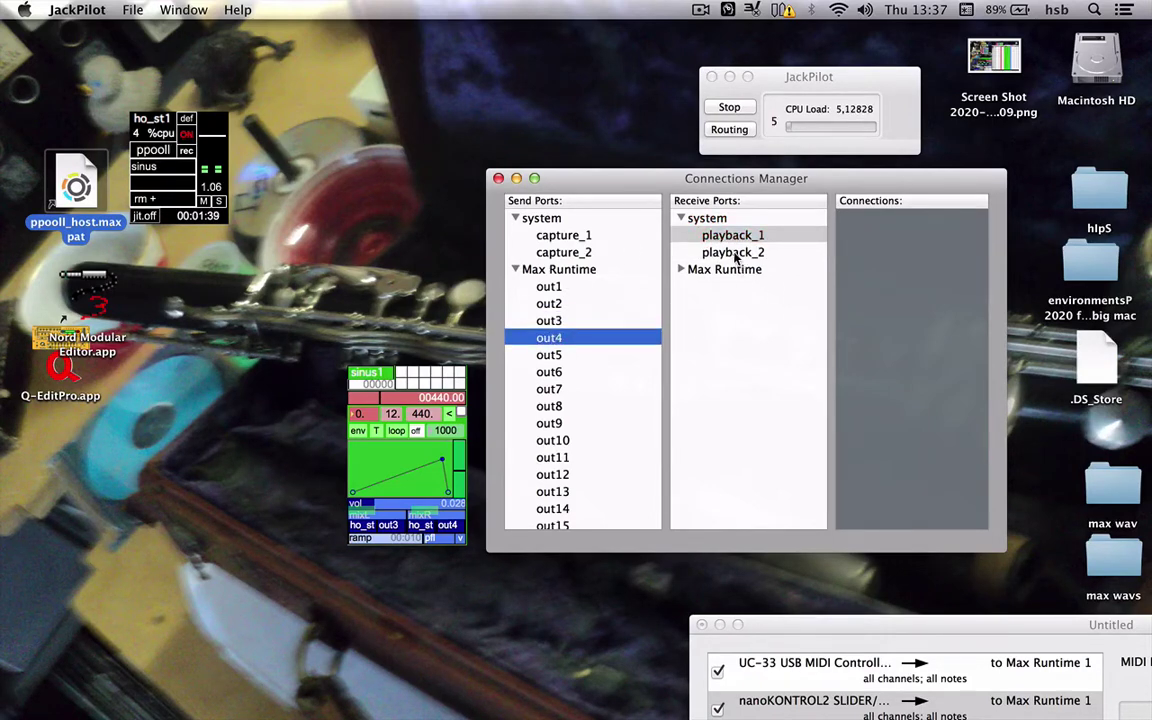
click(740, 252)
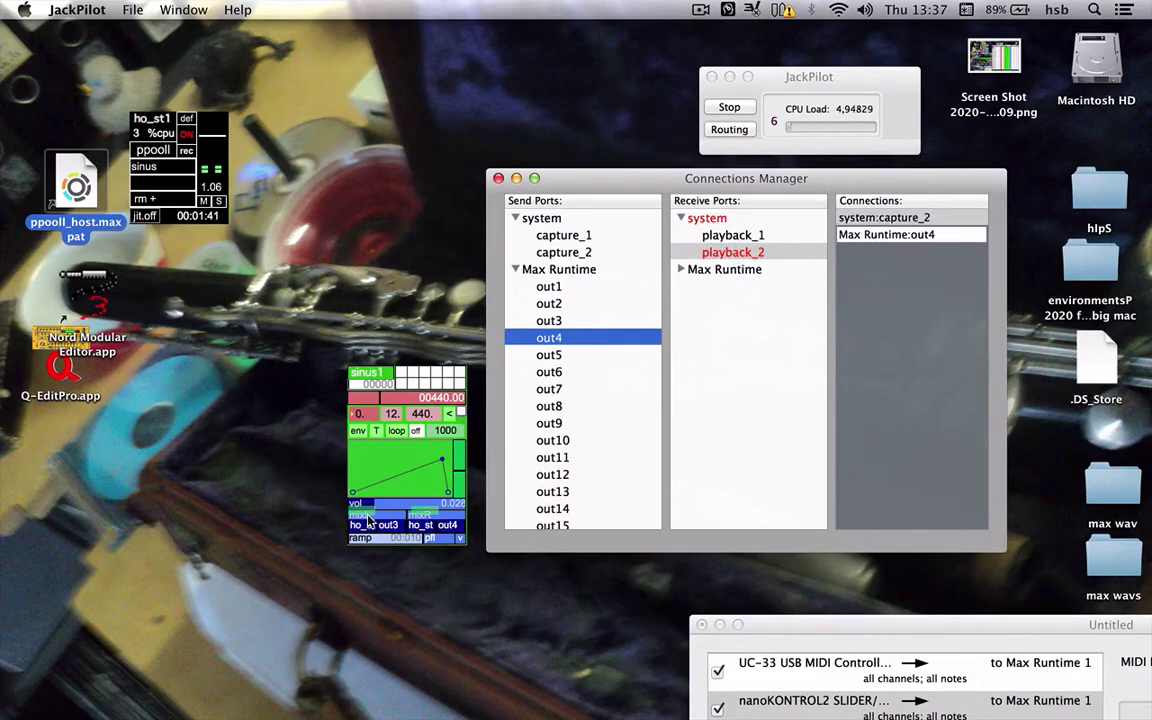
click(334, 470)
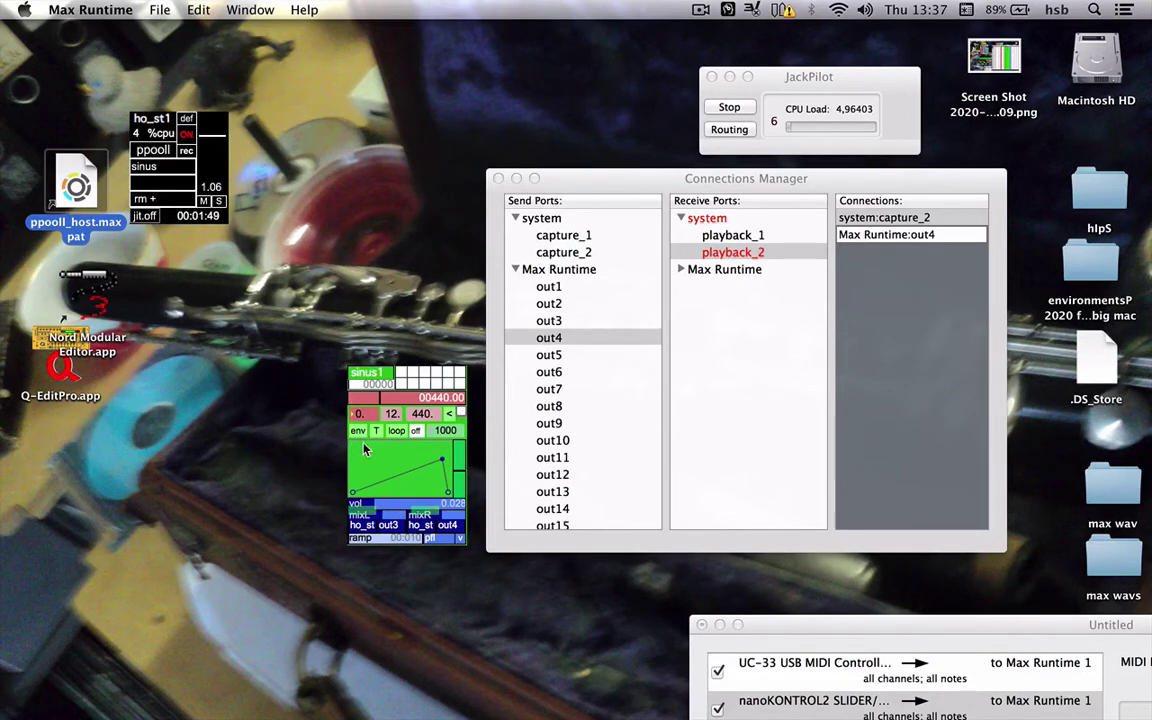
- Lower the sinus1 frequency to 178.49, enable env and T, and set the envelope to 171
drag(365, 398, 356, 450)
click(357, 432)
click(380, 431)
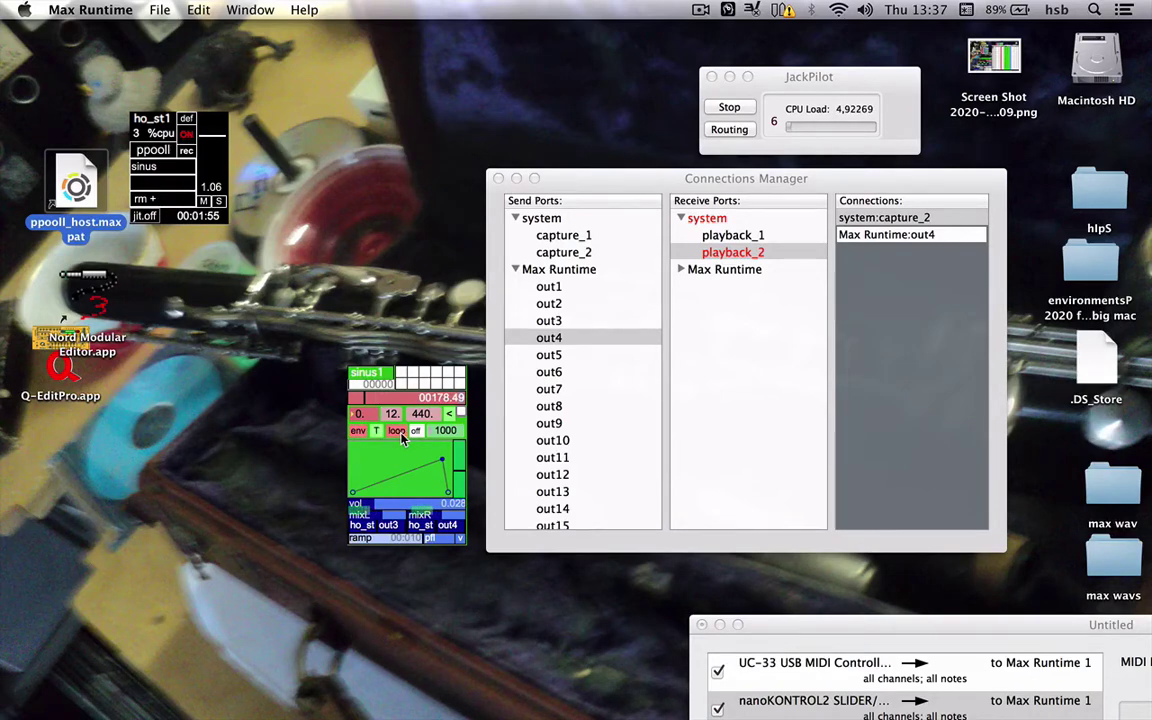
click(456, 487)
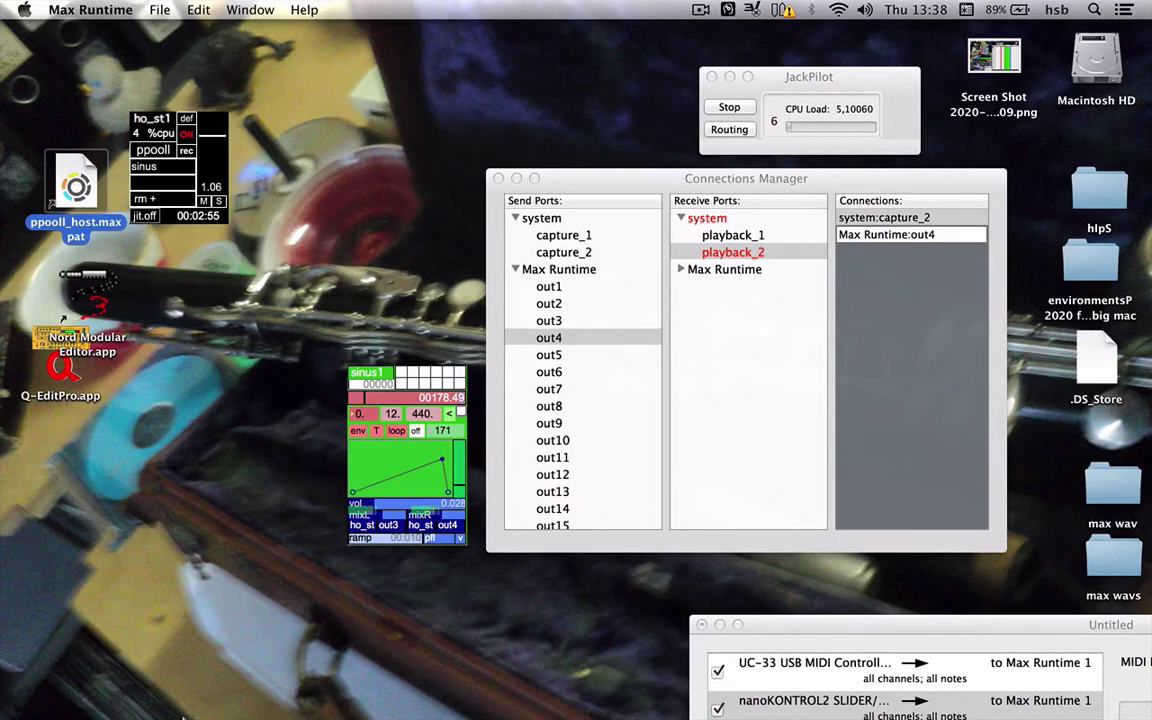
- Launch Ardour and create a new session named 'max test run'
mouse_move(190, 712)
click(116, 708)
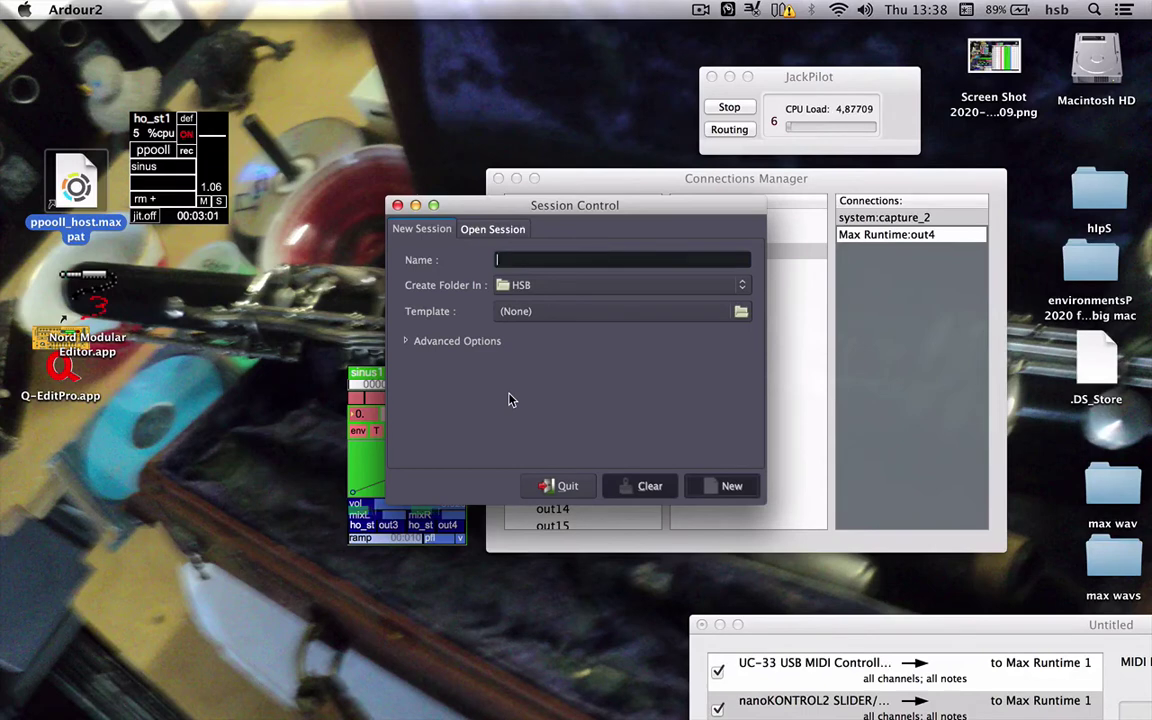
text(max test run)
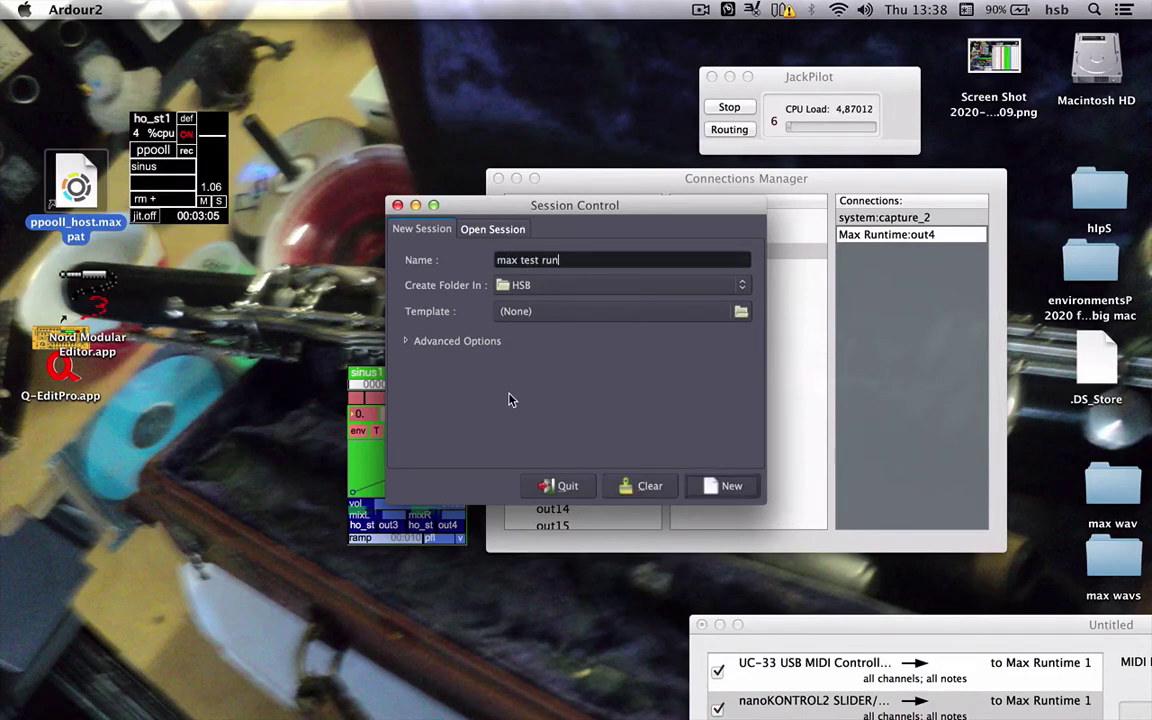
key(Return)
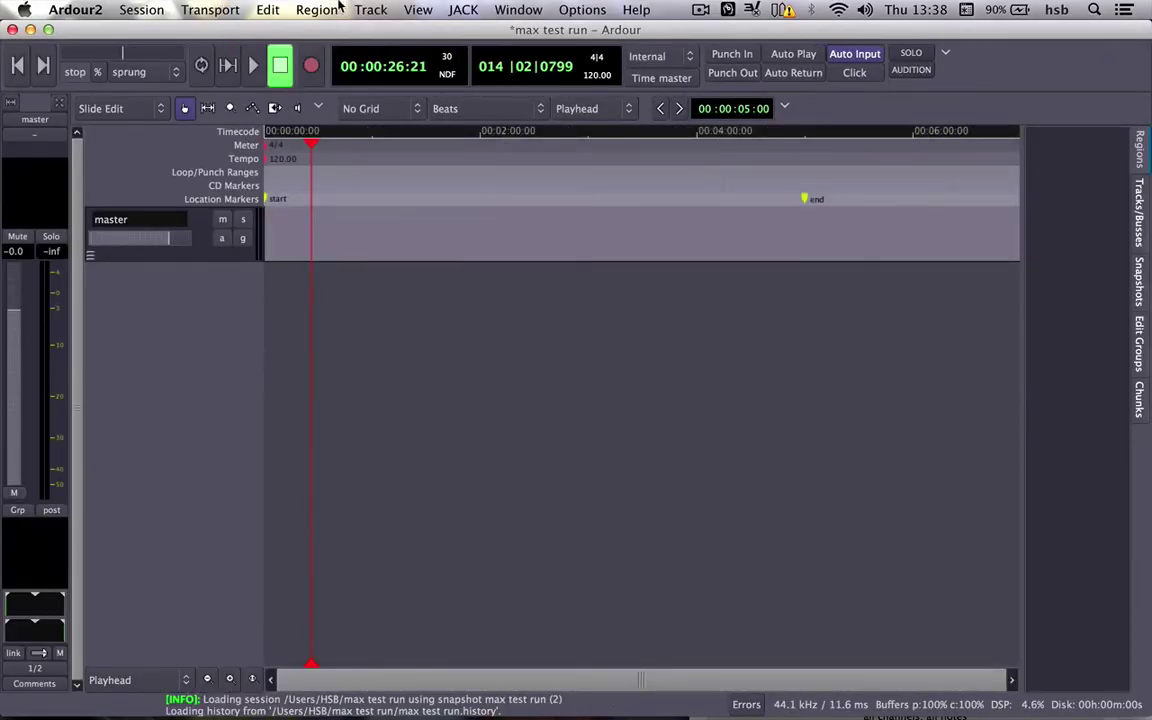
- Add a mono audio track and a stereo audio track via Add Track/Bus
click(364, 9)
click(378, 31)
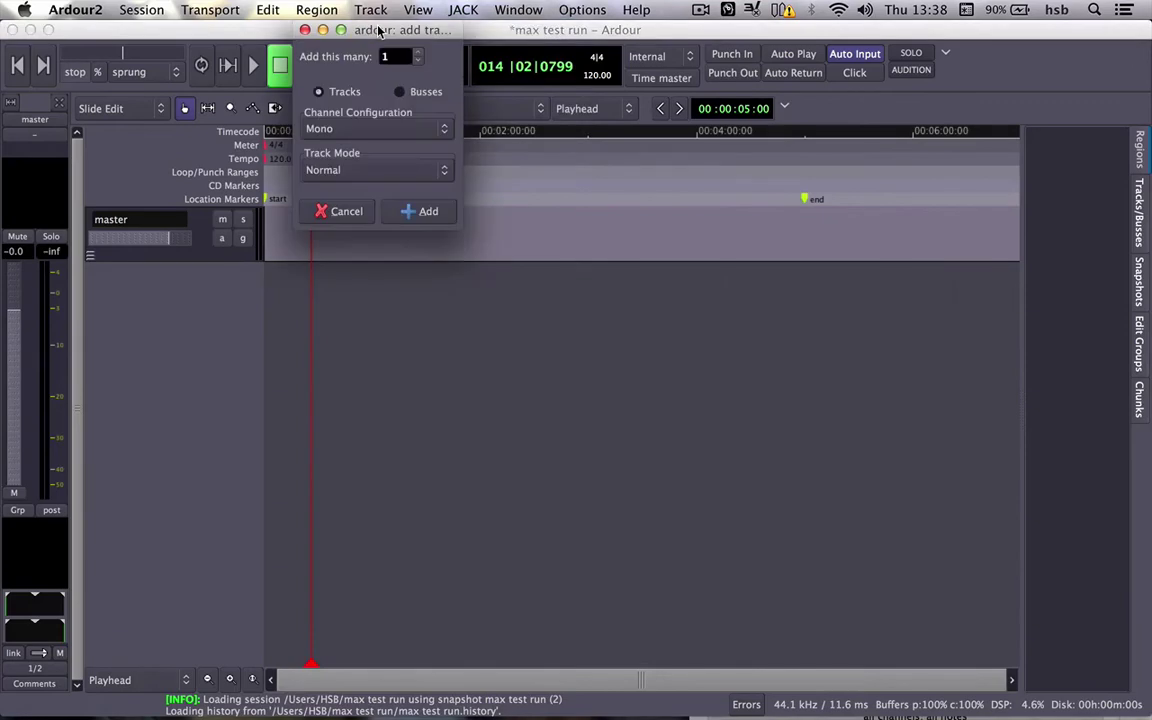
click(416, 211)
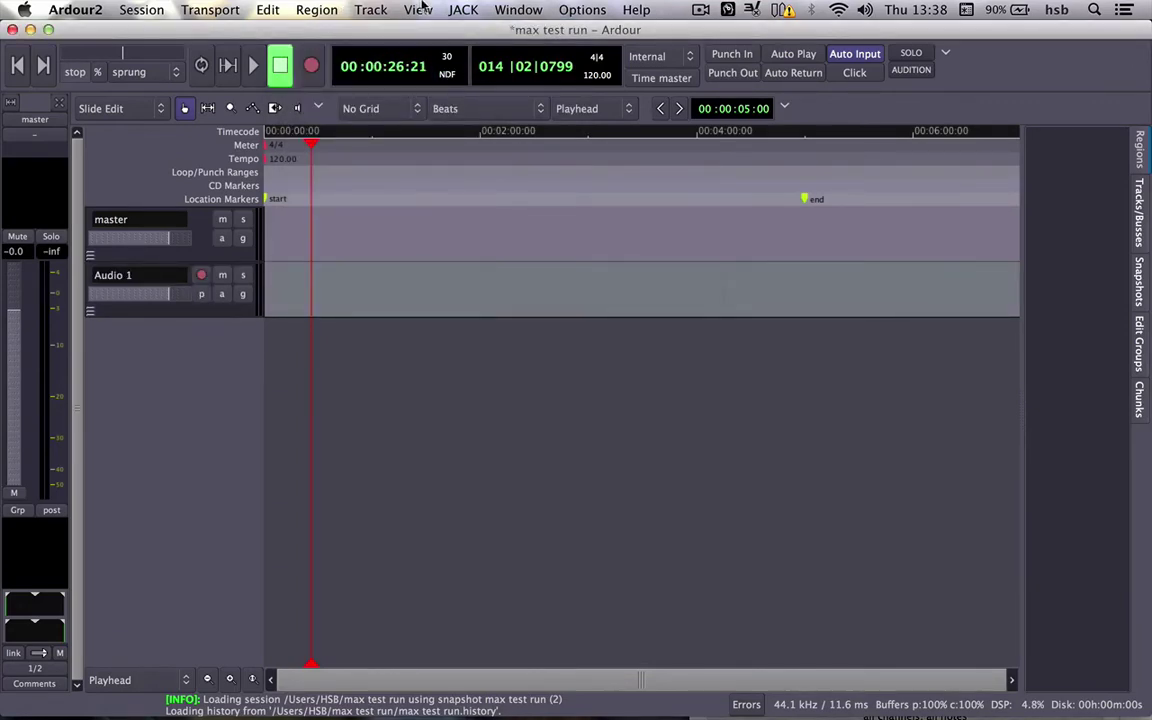
click(371, 9)
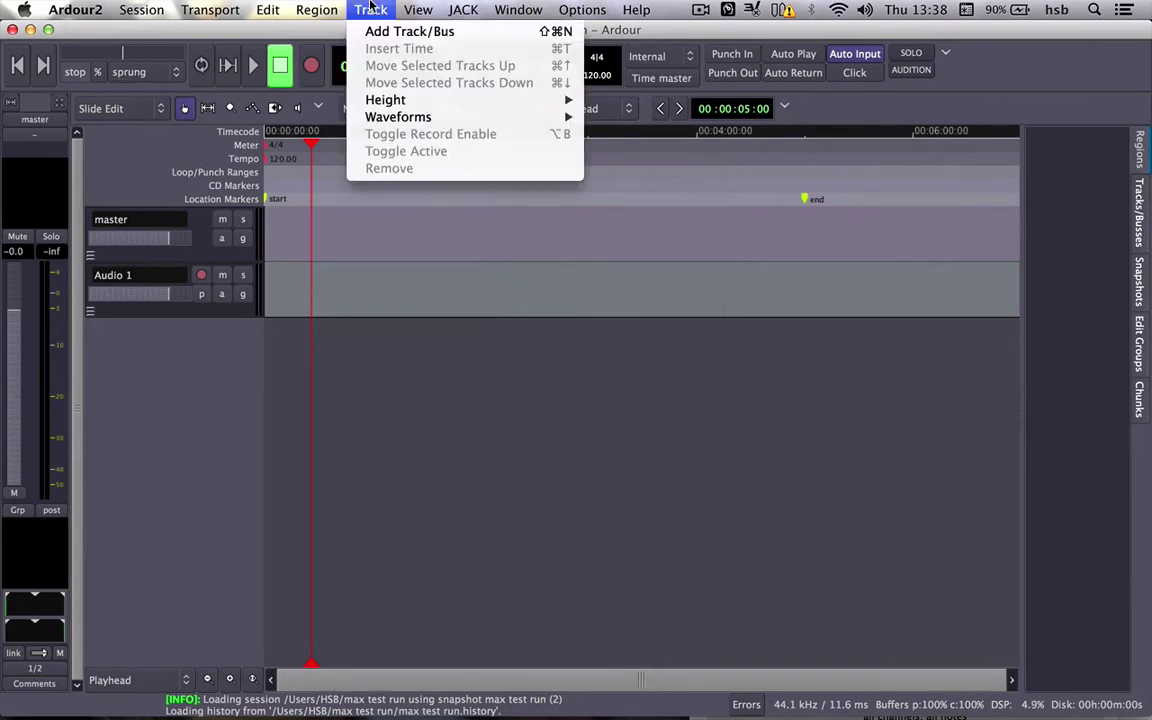
click(378, 31)
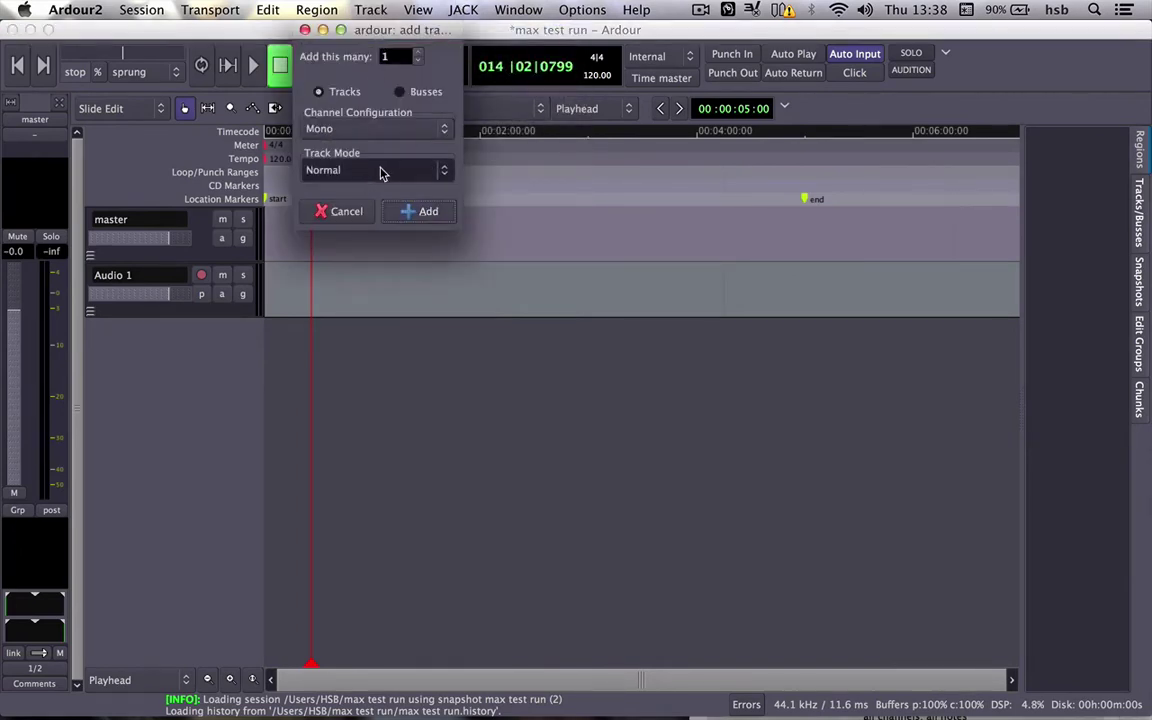
click(384, 128)
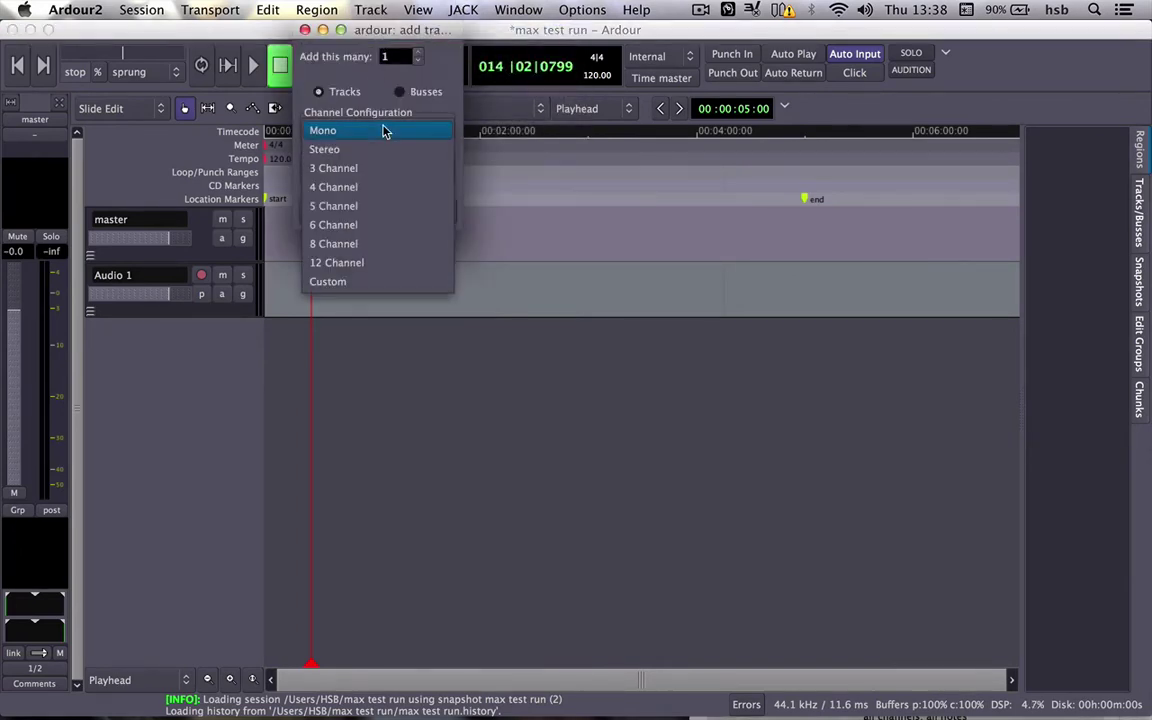
click(380, 147)
click(411, 211)
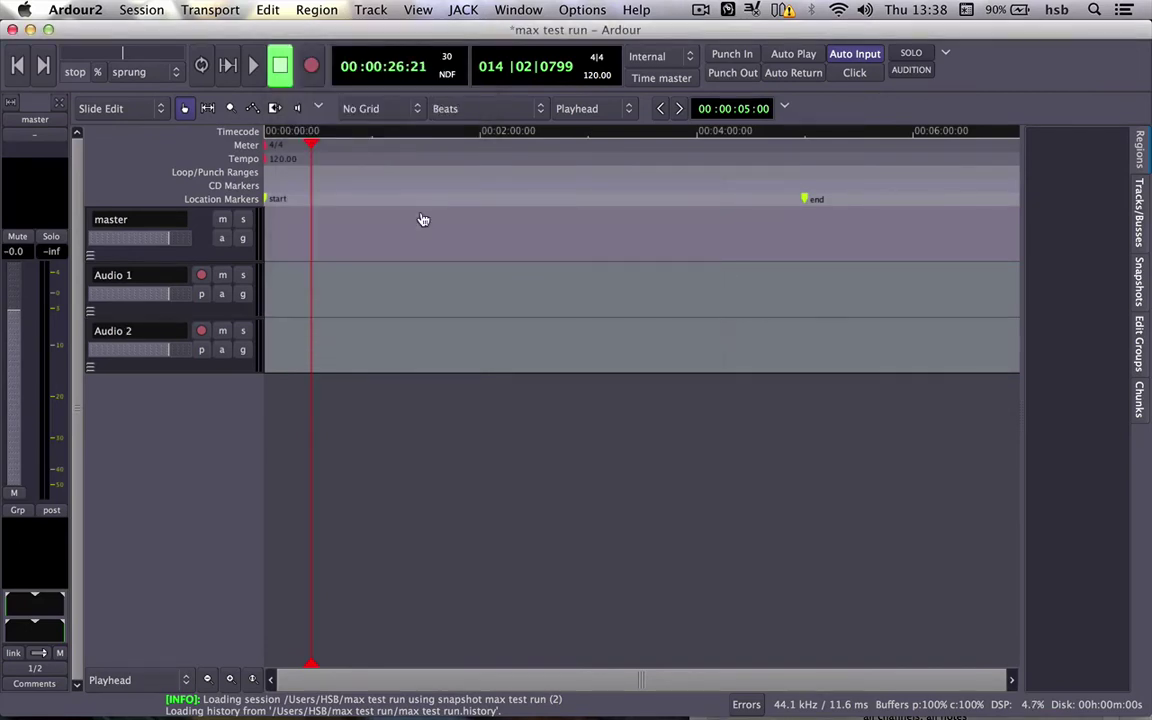
- Rename the two tracks to 'micro' and 'max sinus'
double_click(147, 275)
text(micro)
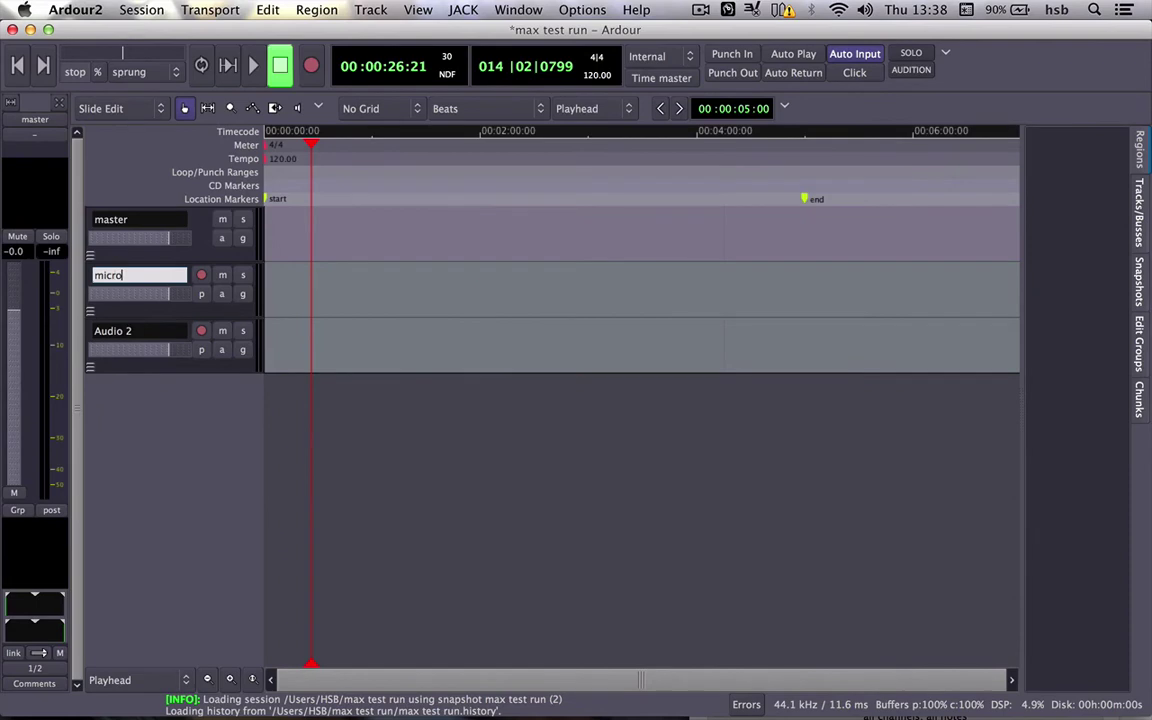
key(Return)
double_click(155, 333)
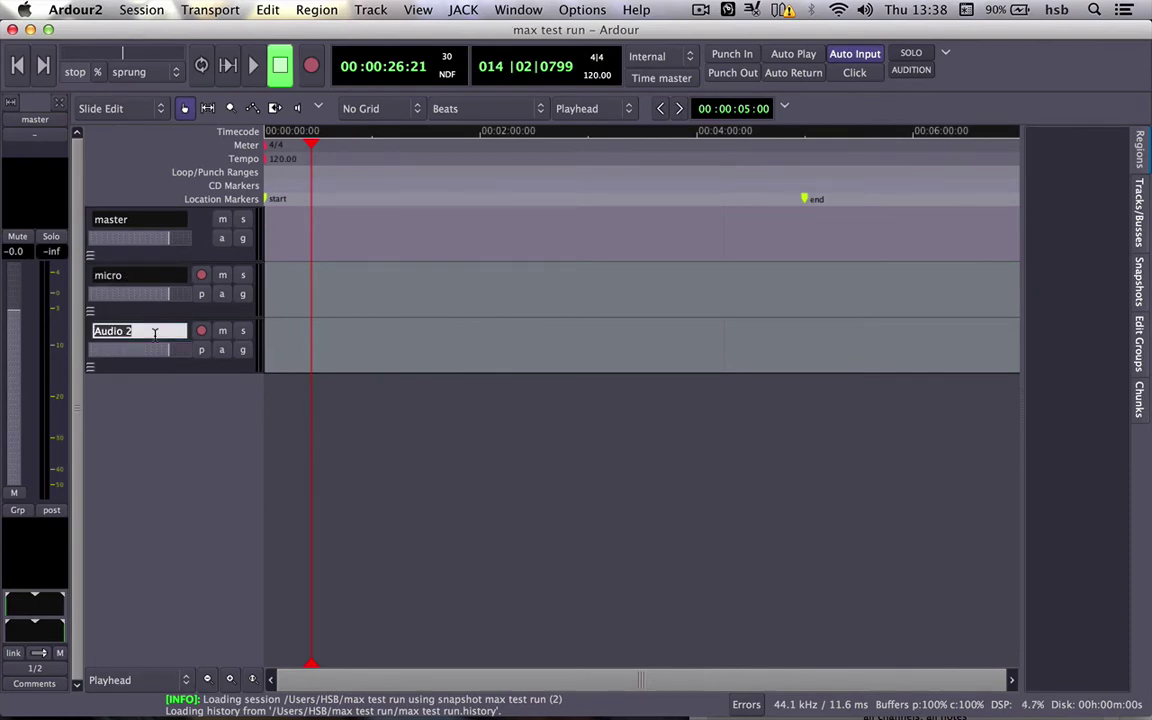
text(max sinus)
key(Return)
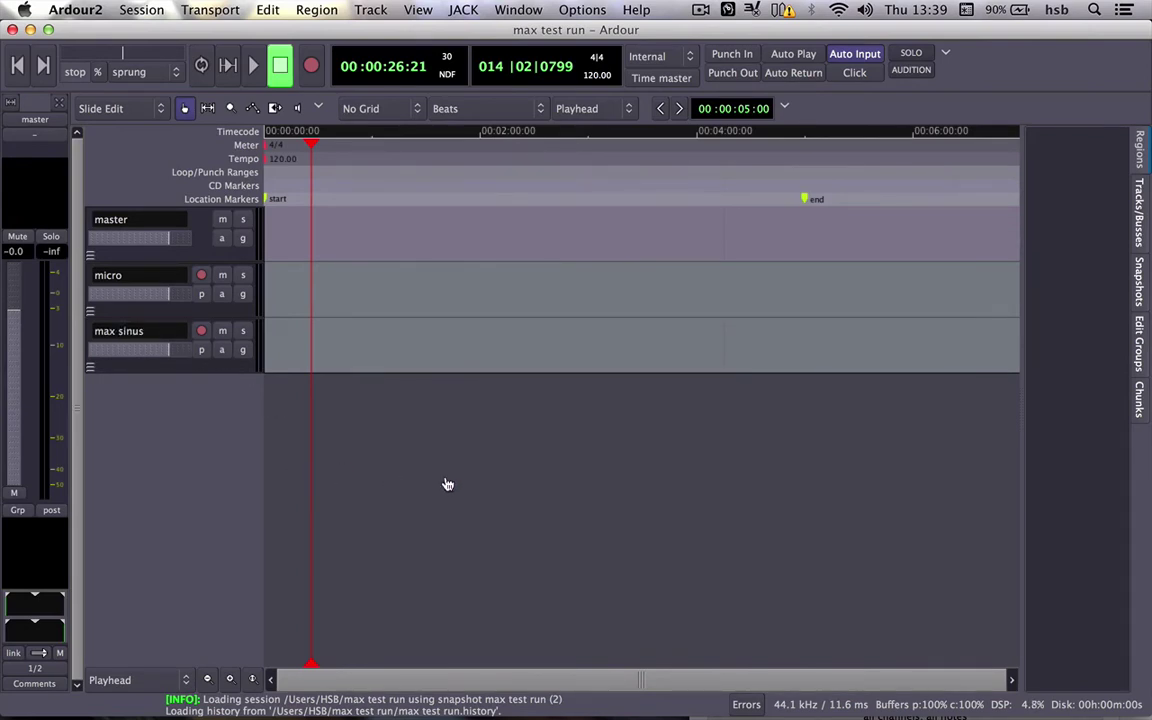
key(super+Tab)
key(super+Tab)
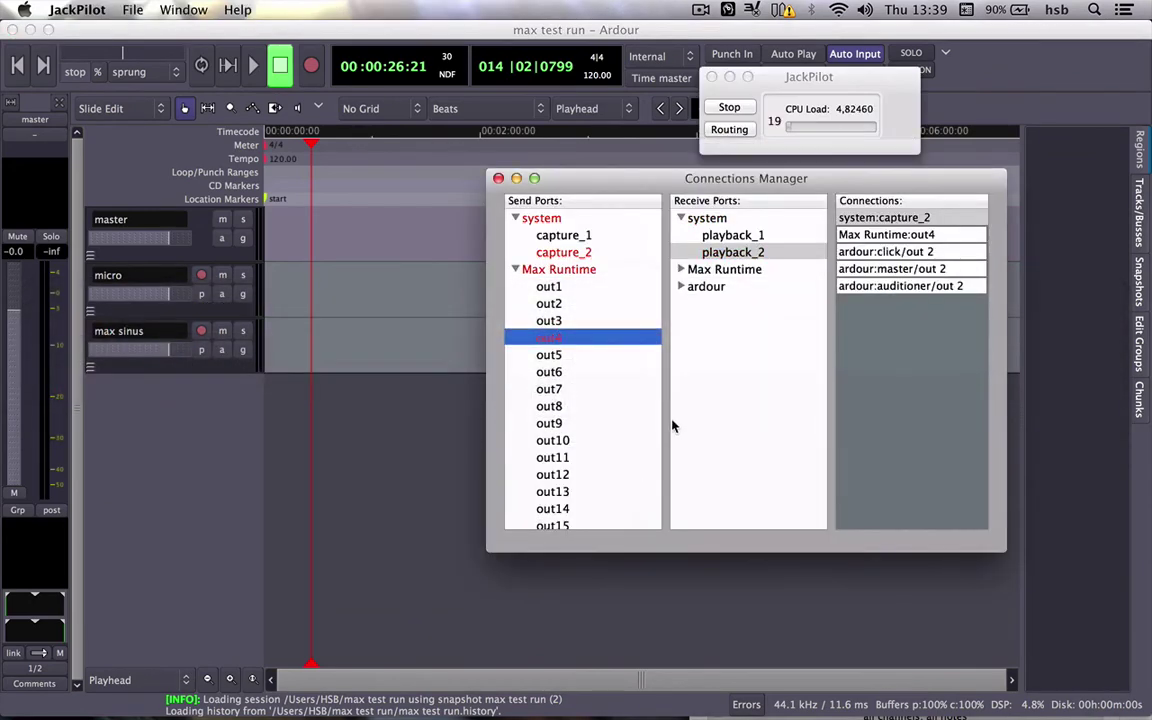
- Review the system capture connections and disconnect capture_2 from max sinus/in 1
click(688, 302)
click(680, 287)
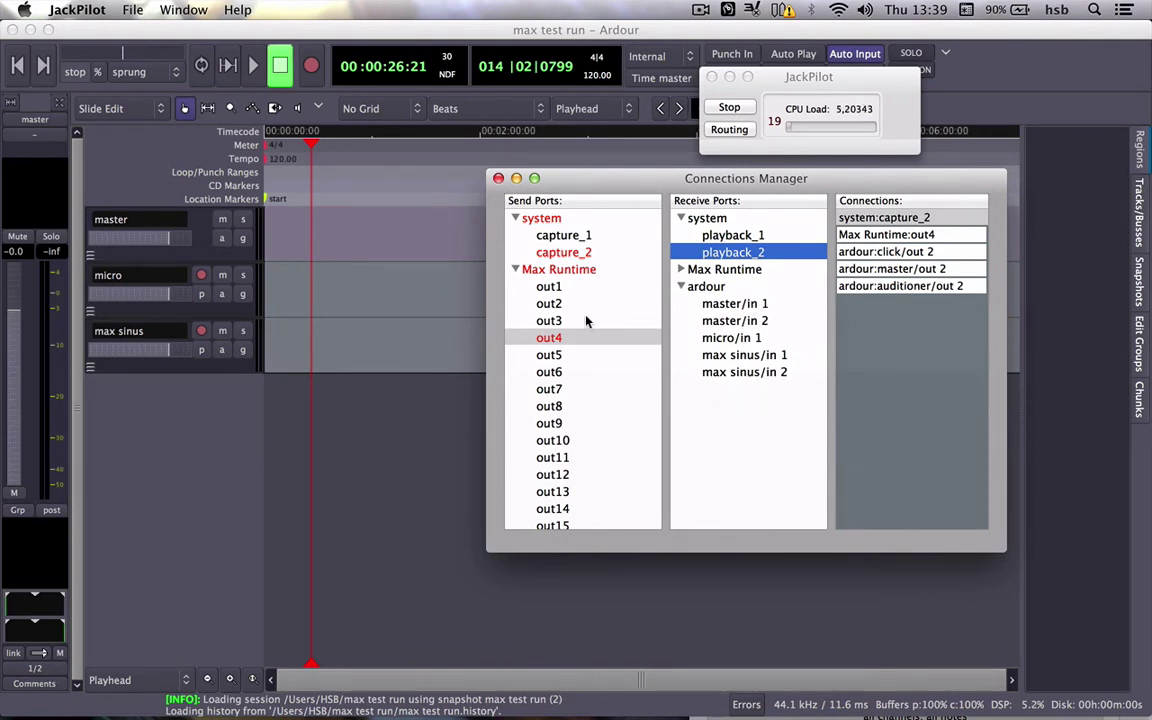
click(566, 236)
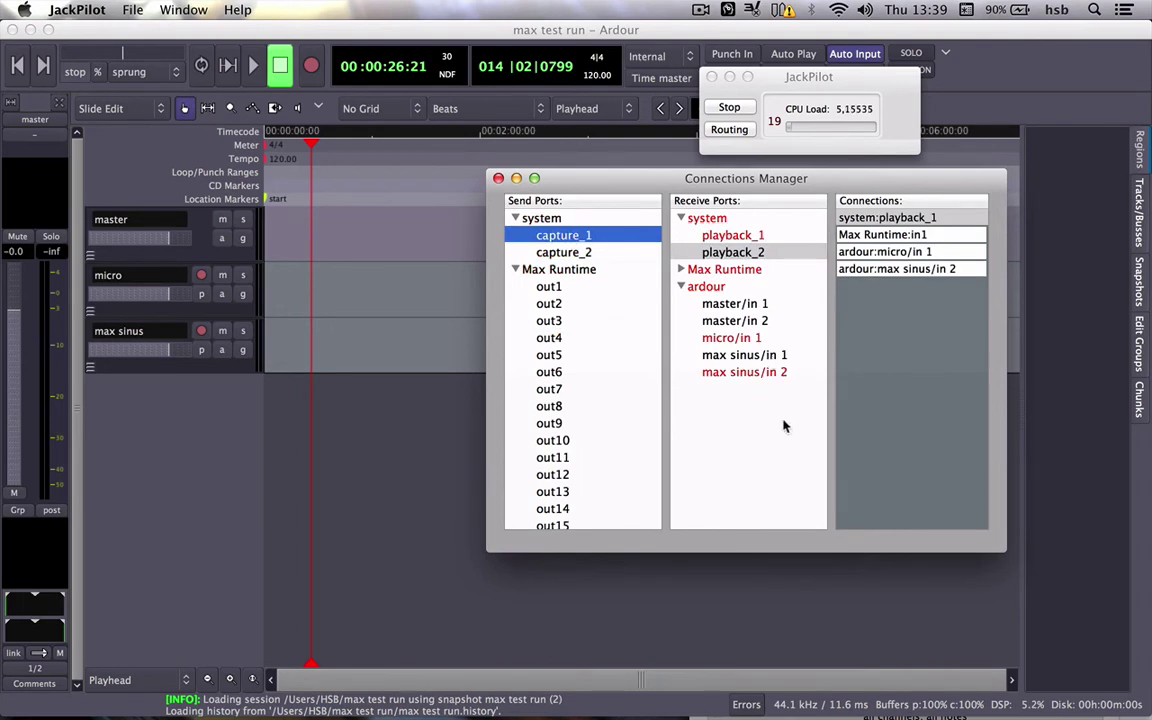
click(750, 373)
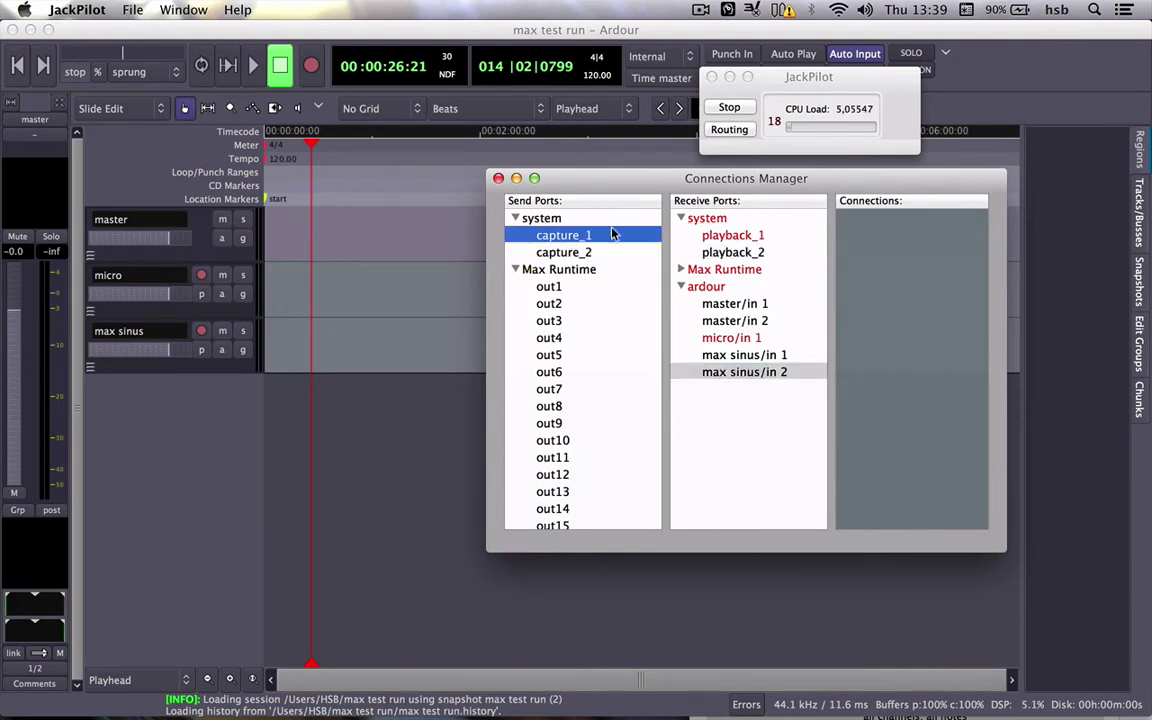
click(578, 252)
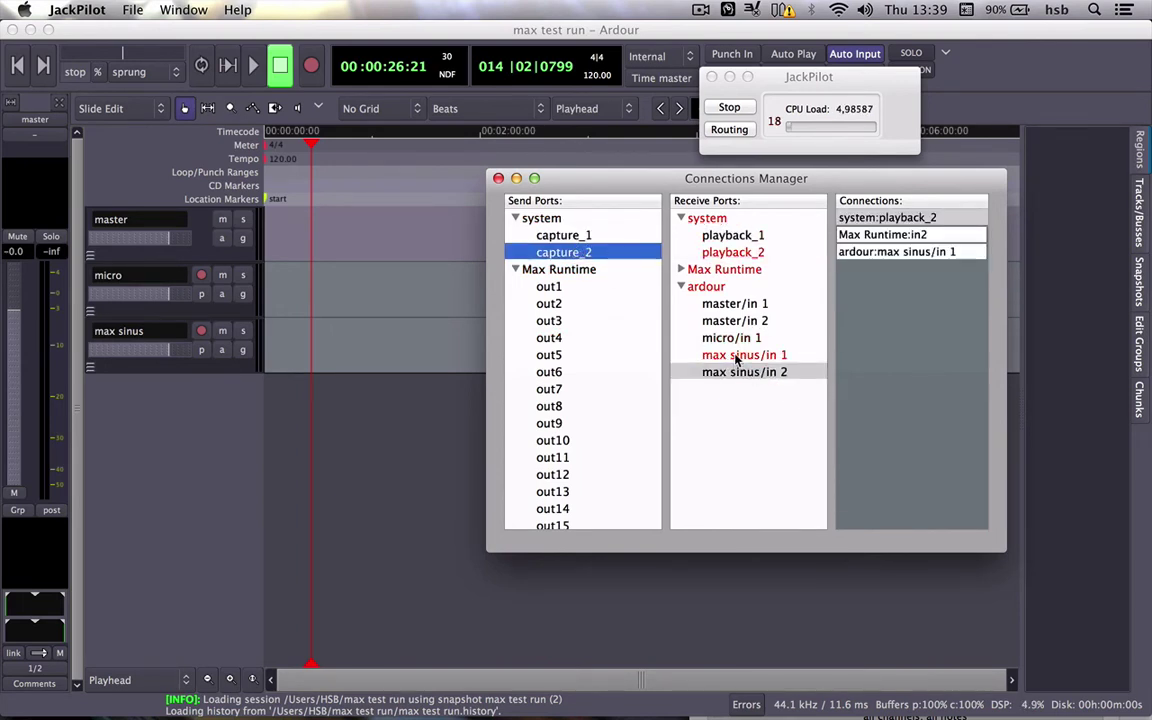
double_click(737, 357)
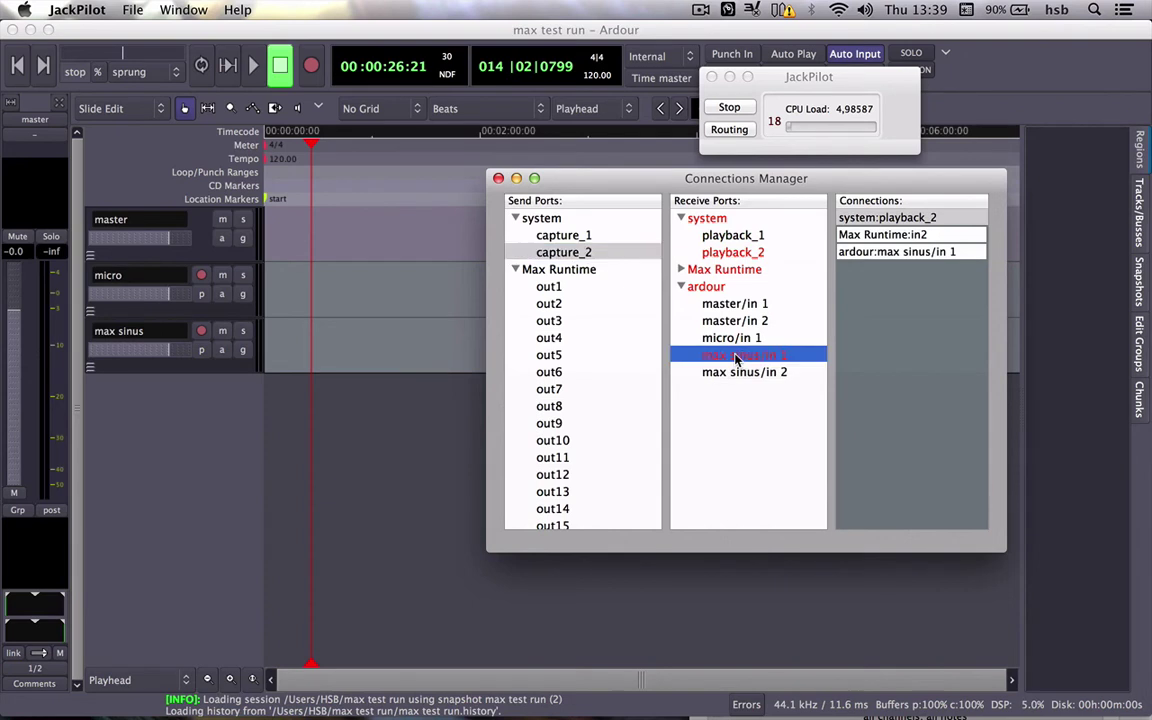
click(558, 235)
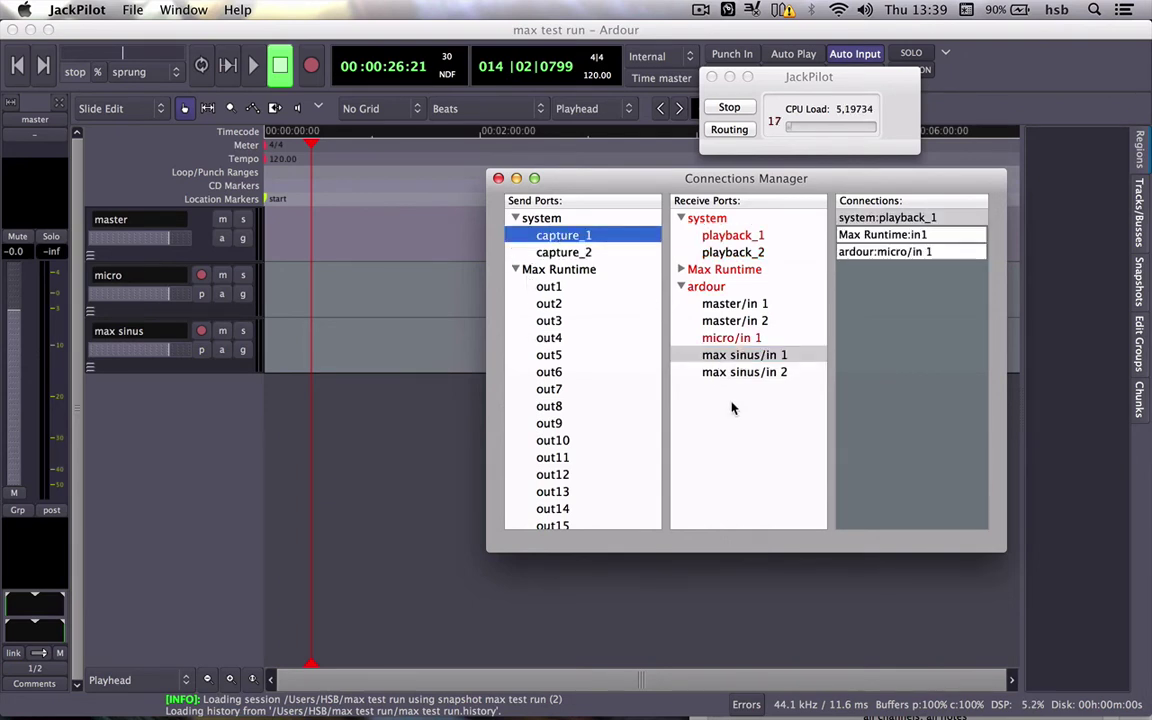
- Connect system capture_2 to the micro track's in 1
click(555, 253)
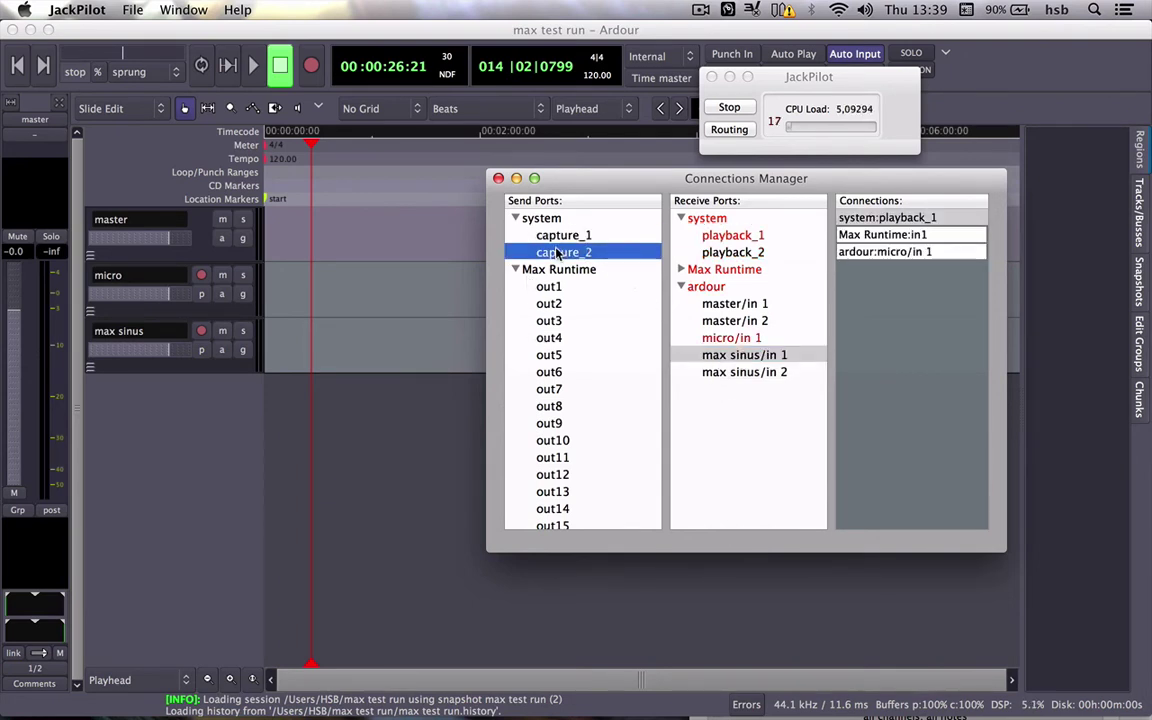
click(727, 338)
double_click(727, 338)
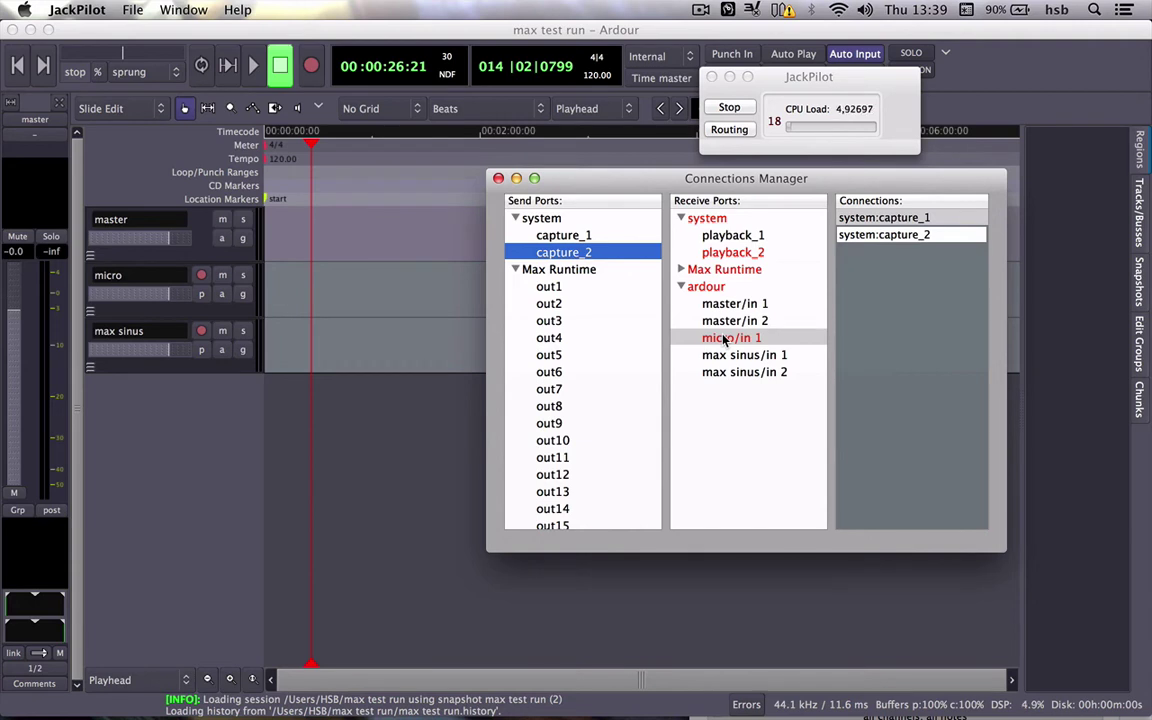
click(545, 320)
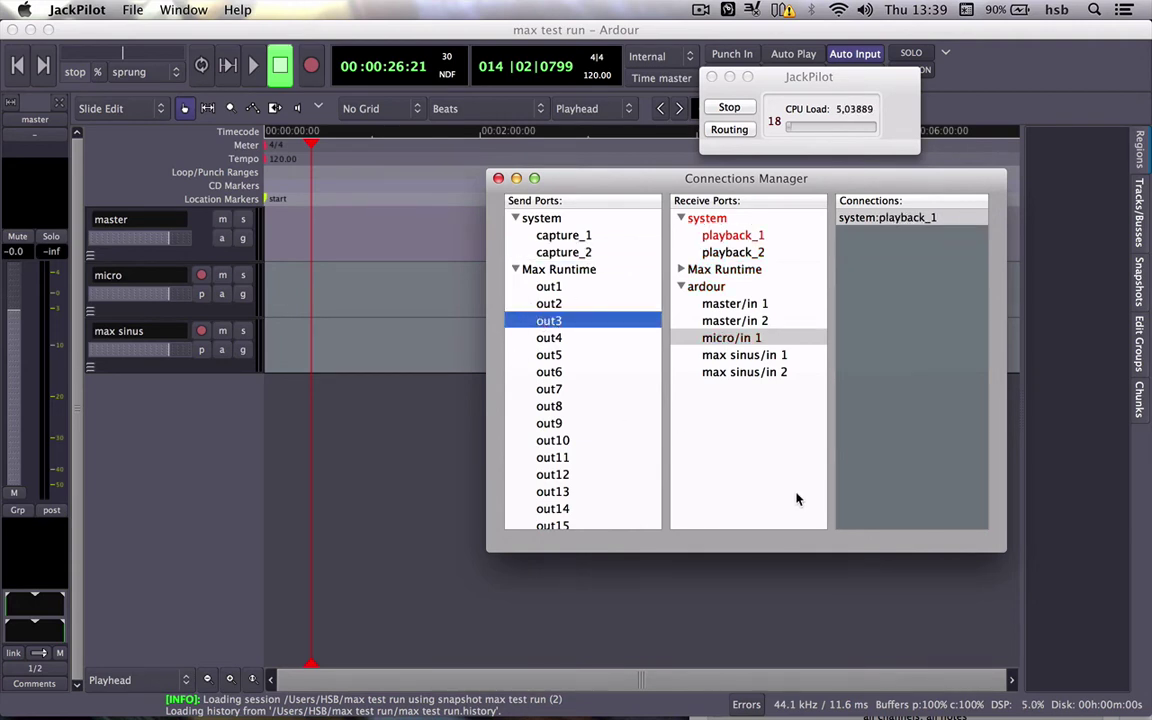
- Connect Max Runtime out3 to max sinus/in 1 and out4 to max sinus/in 2
click(740, 358)
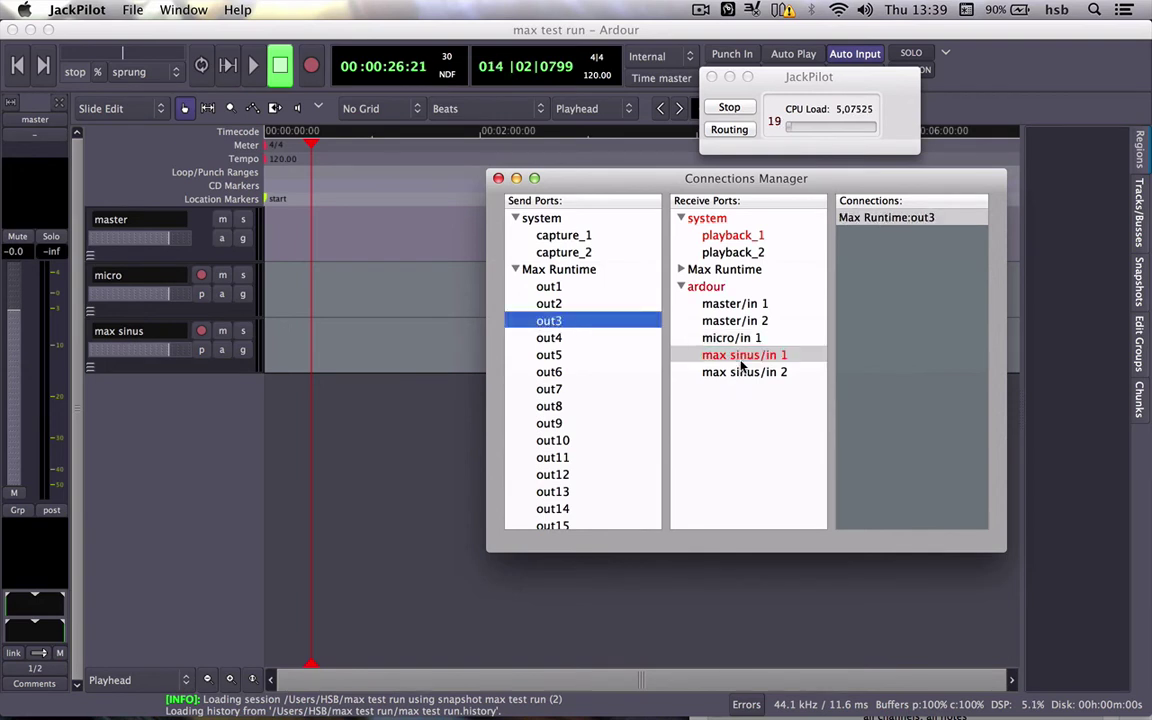
click(548, 340)
click(730, 372)
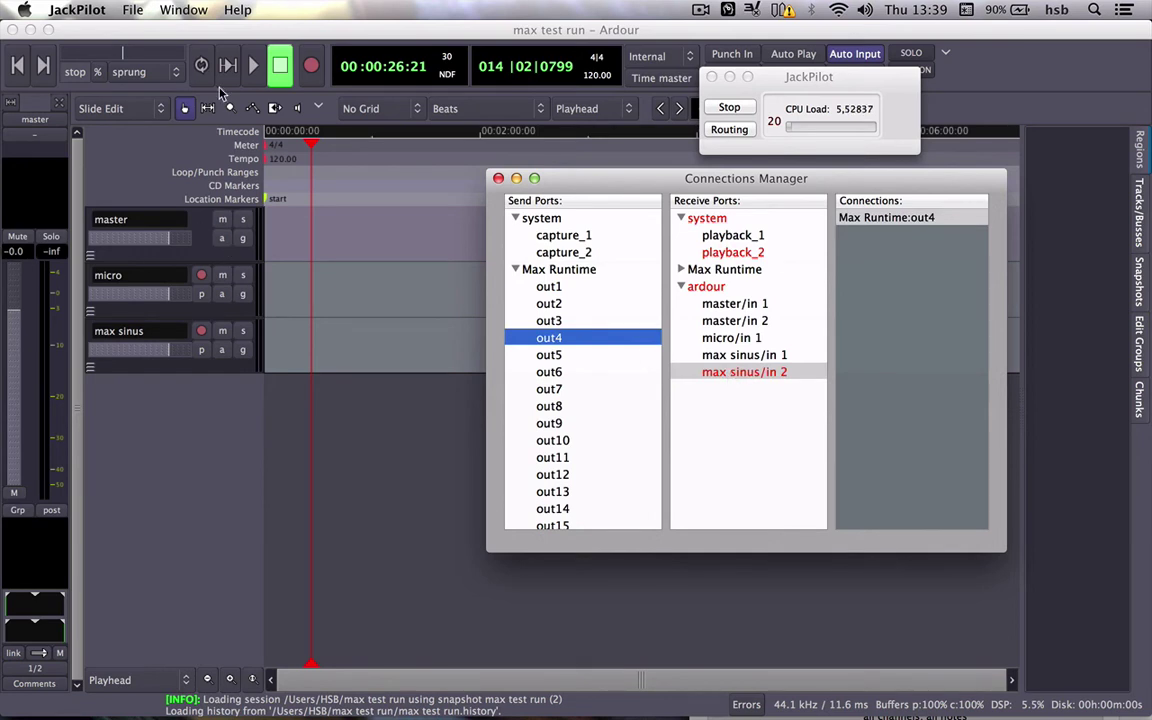
- Check that Ardour's master/out 1 feeds system playback_1, then return to Ardour
click(515, 270)
click(512, 286)
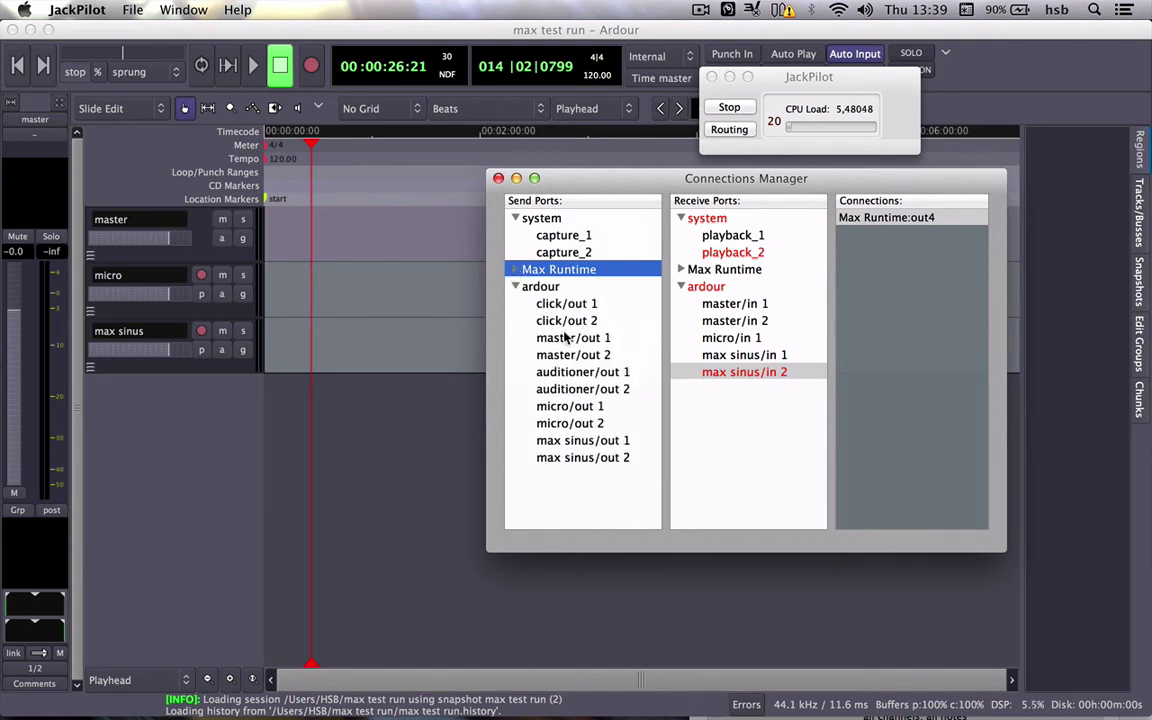
click(567, 338)
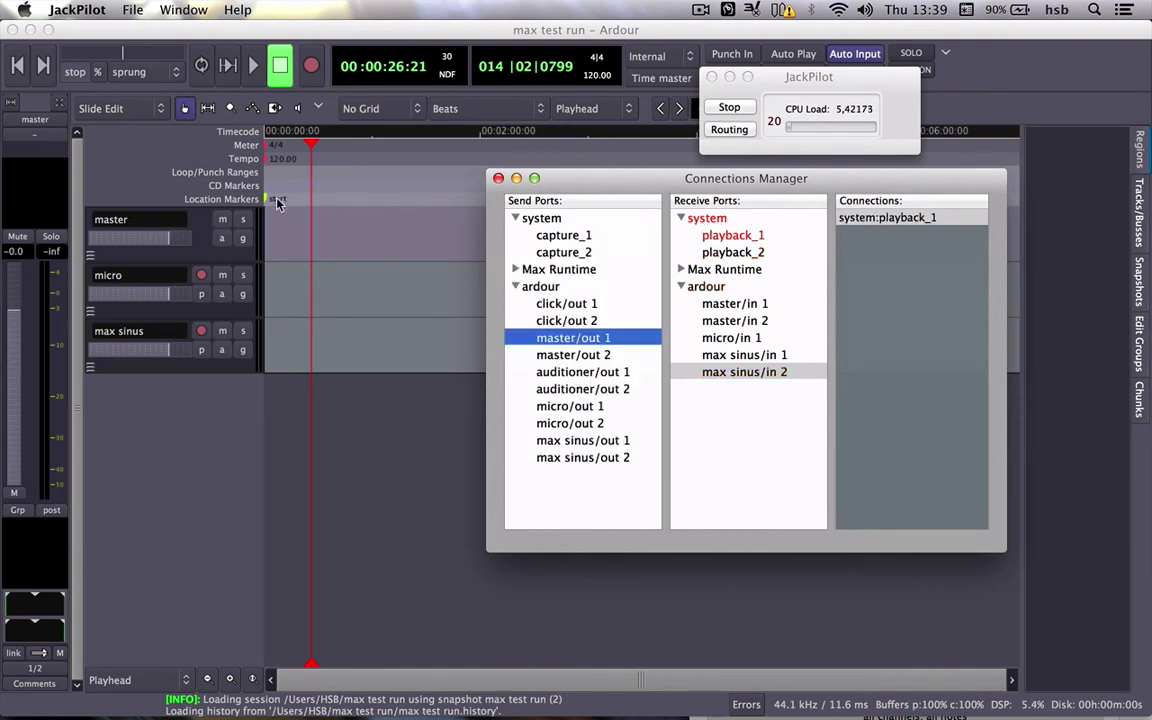
click(203, 280)
- Record-arm the micro and max sinus tracks, mute the master bus, and move the playhead to 00:00:00:00
click(202, 276)
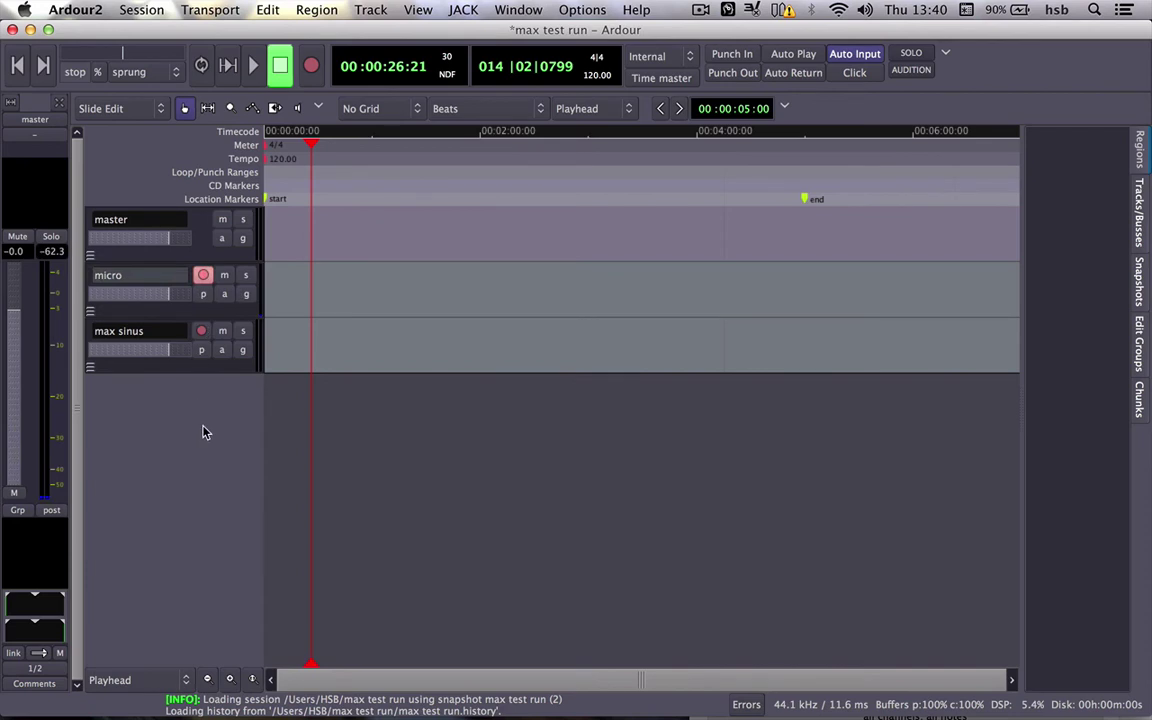
click(202, 331)
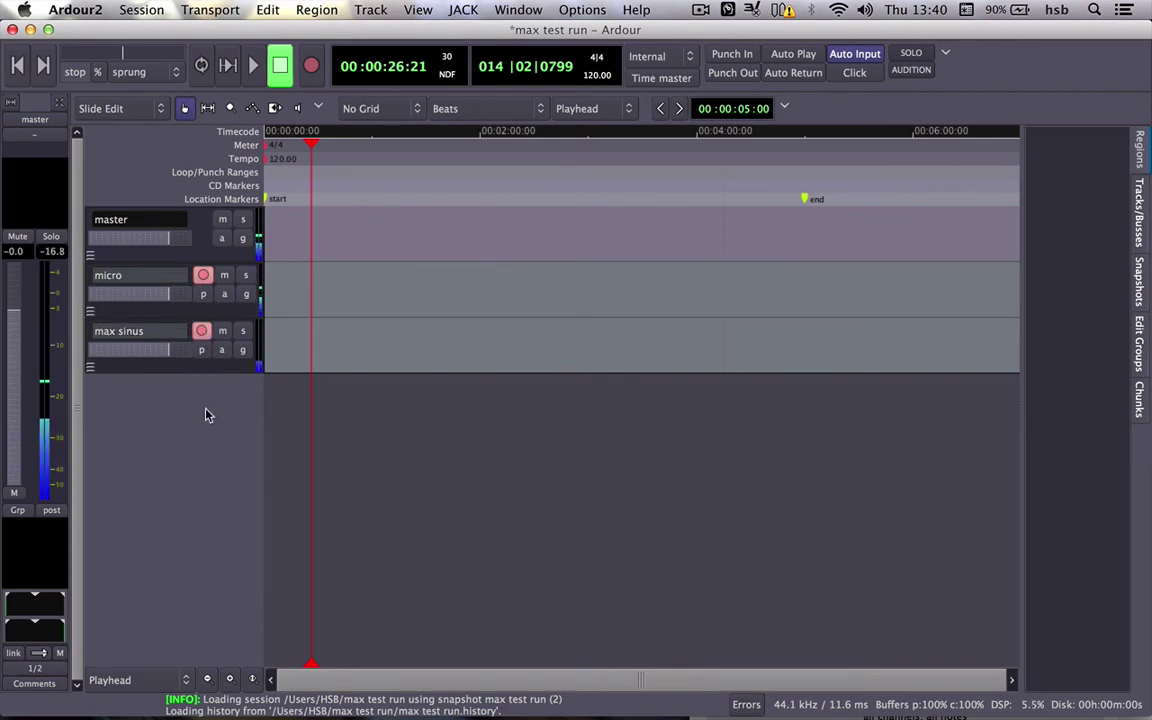
click(222, 222)
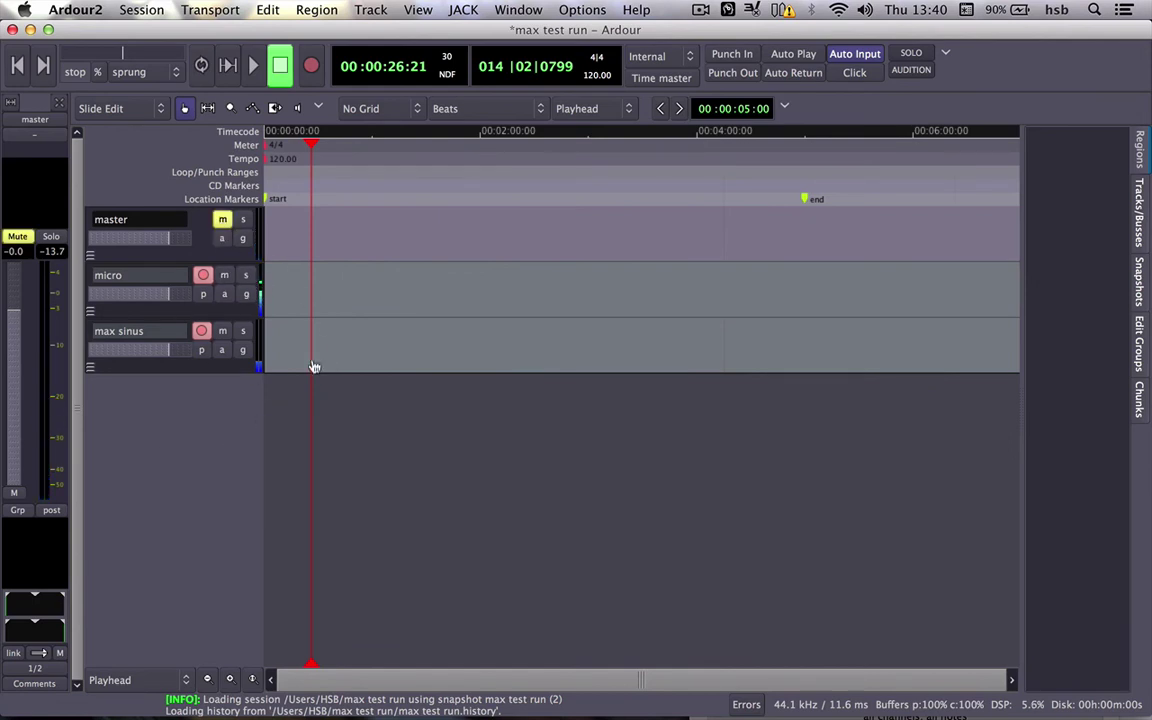
drag(313, 146, 262, 210)
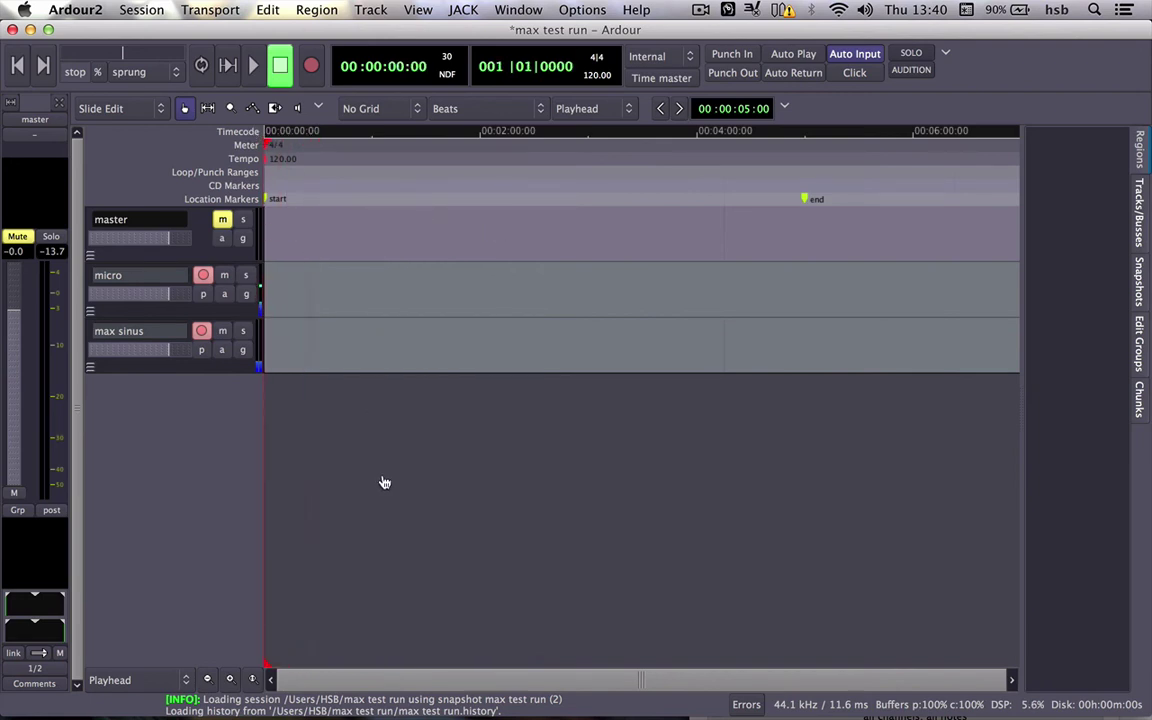
- Start recording with global Record and Play, check the sinus in Max Runtime, then return to Ardour
click(311, 67)
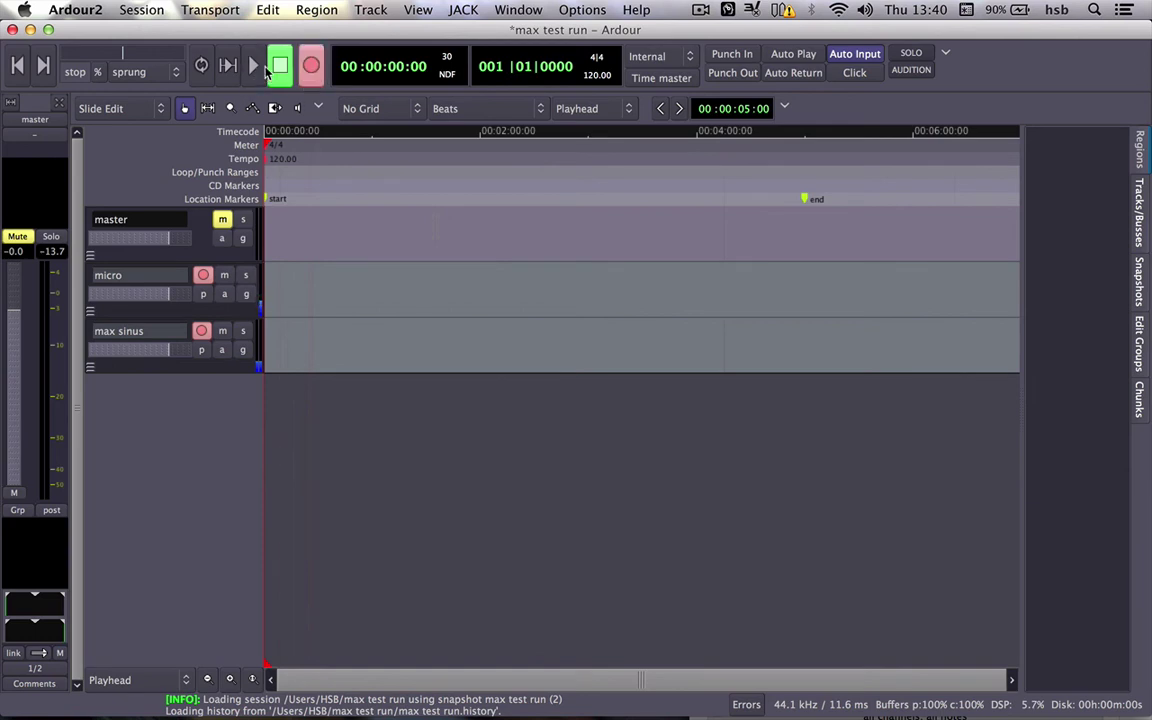
click(253, 66)
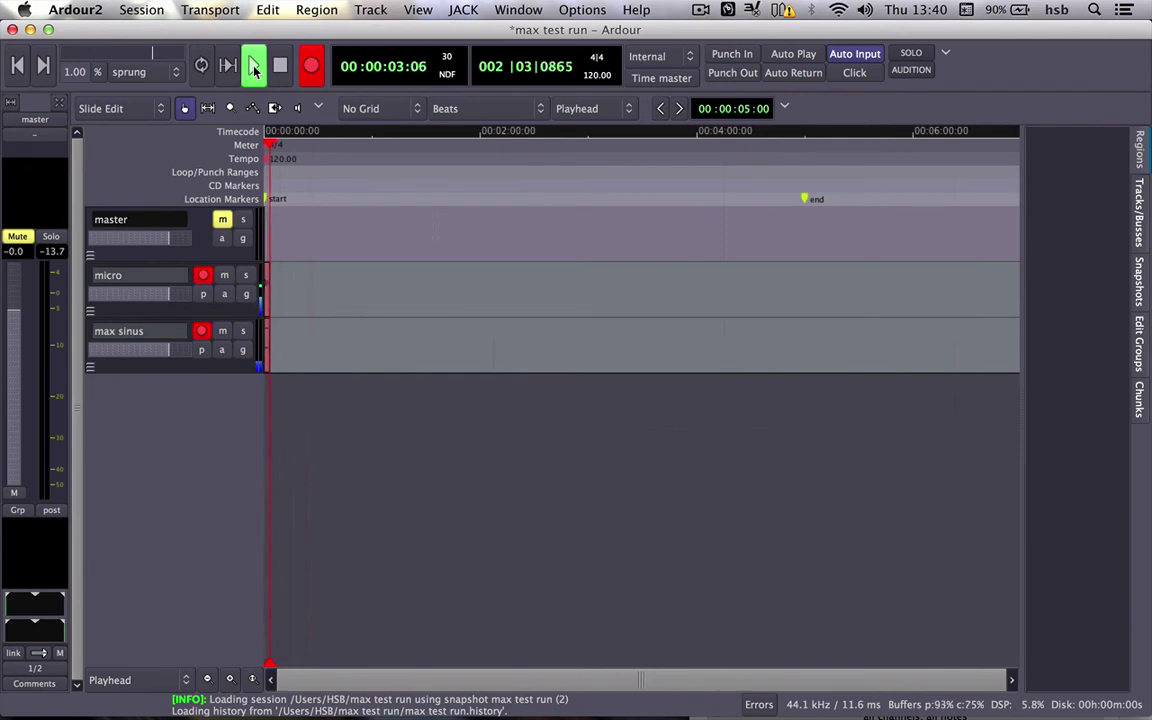
key(super+Tab)
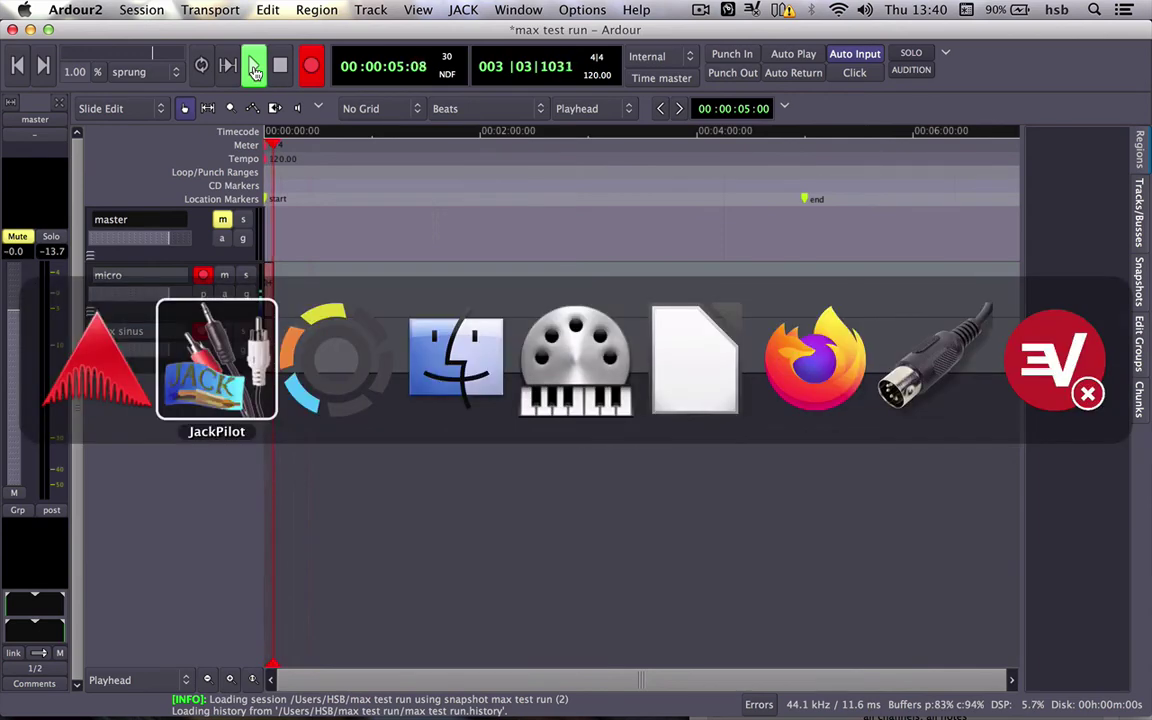
key(super+Tab)
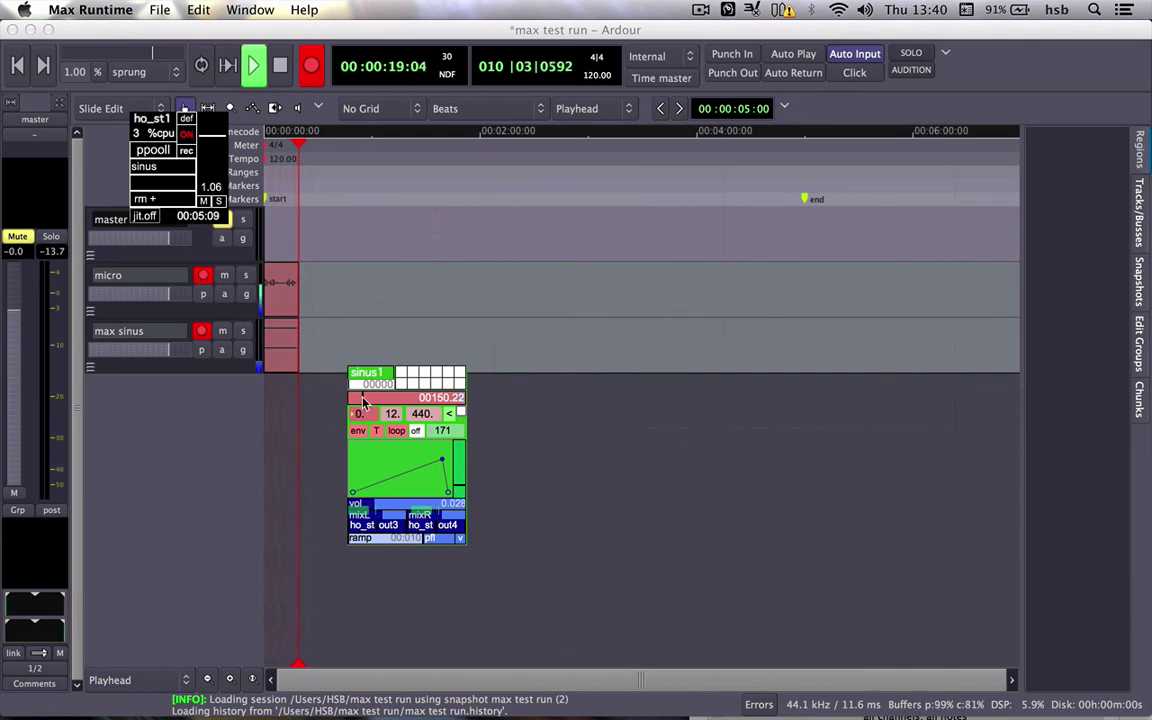
key(super+Tab)
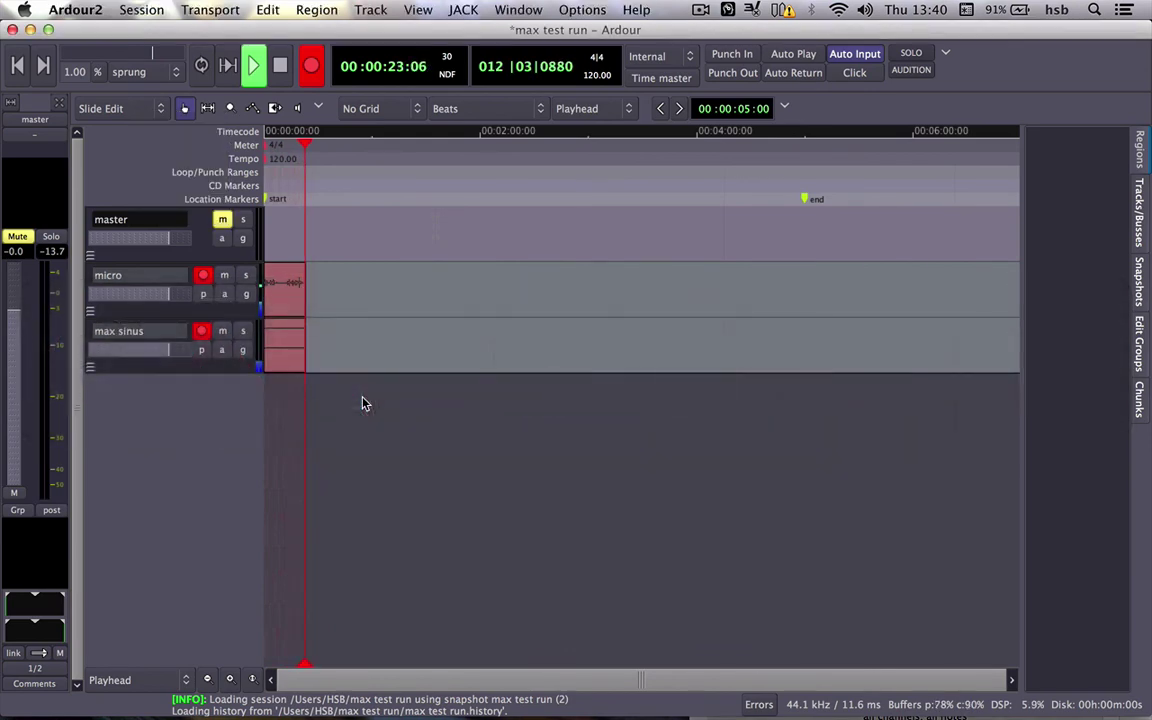
- Stop the recording and disarm the micro and max sinus tracks
key(space)
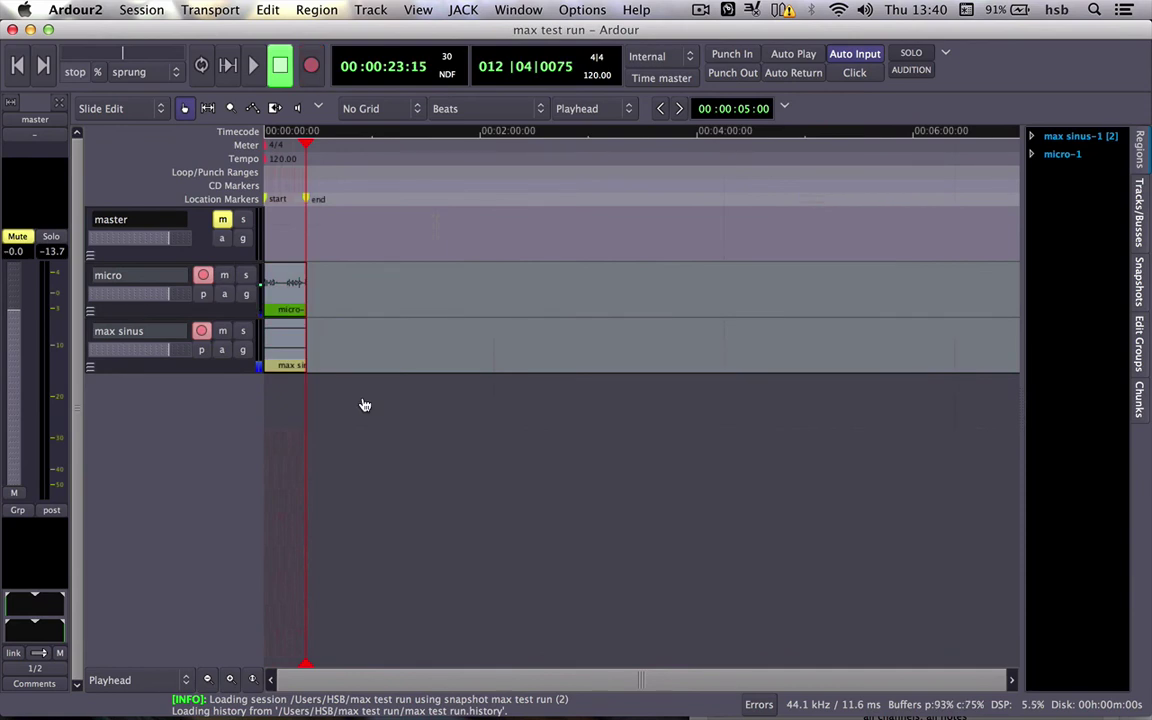
click(203, 275)
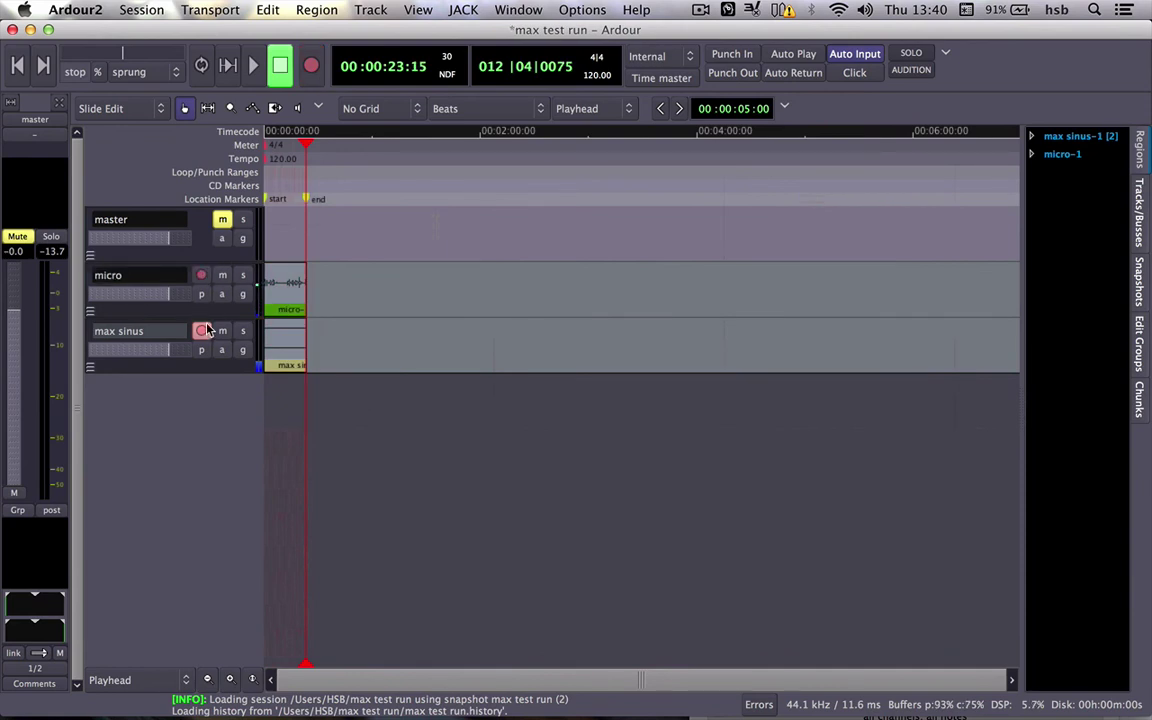
click(203, 330)
- Unmute the master and play back the micro-1 and max sinus-1 takes from the session start
click(270, 133)
click(264, 133)
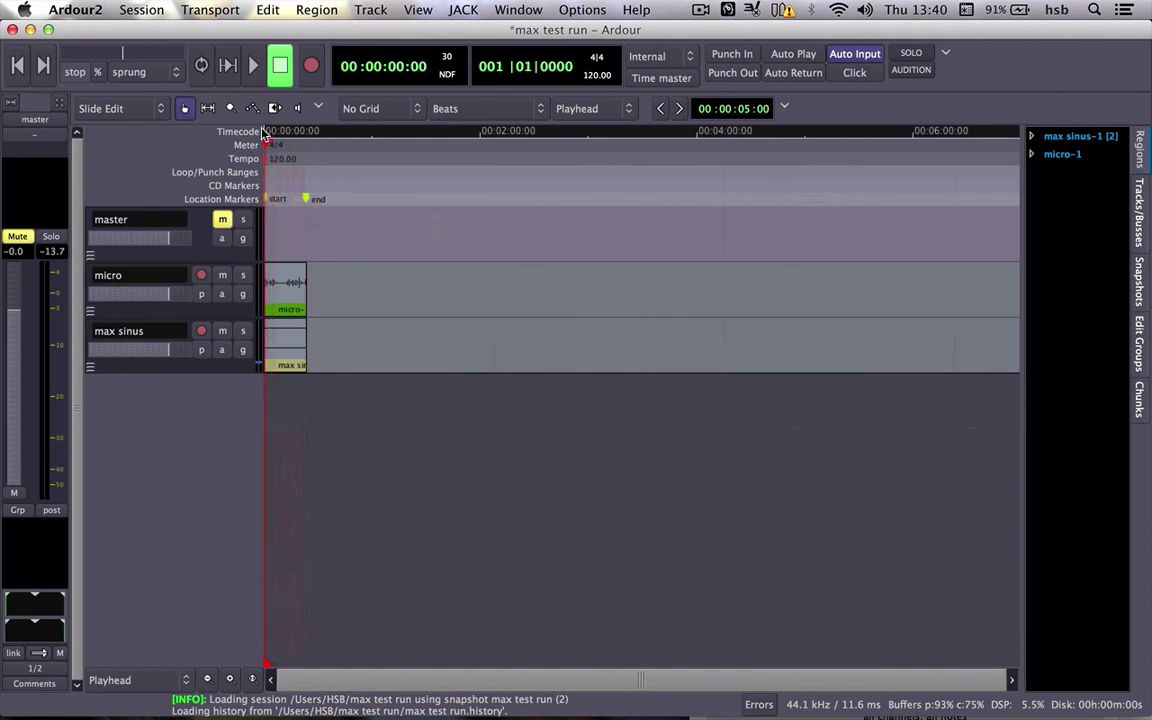
click(222, 219)
key(space)
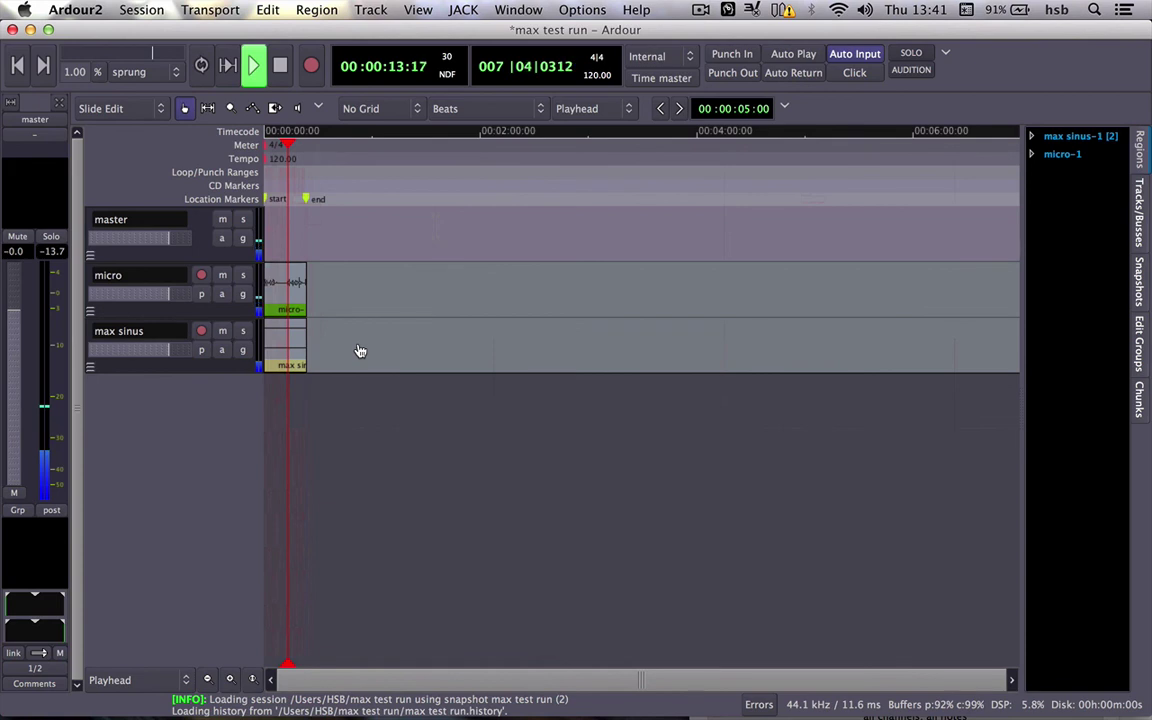
click(282, 72)
key(super+Tab)
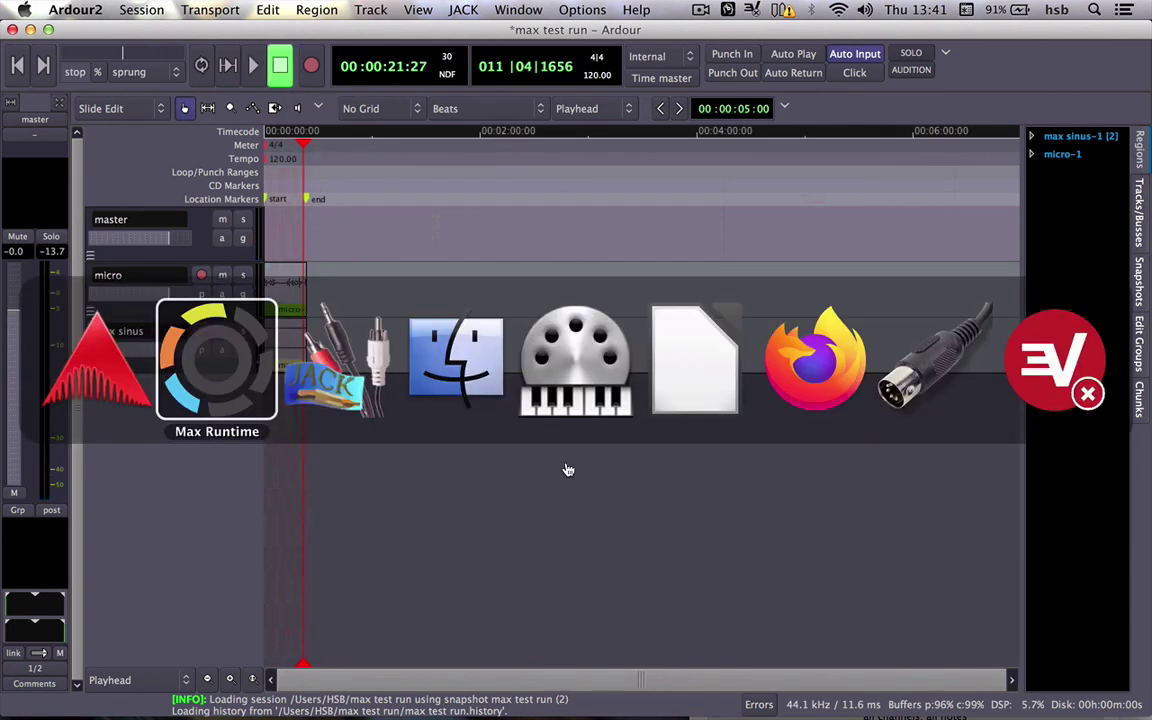